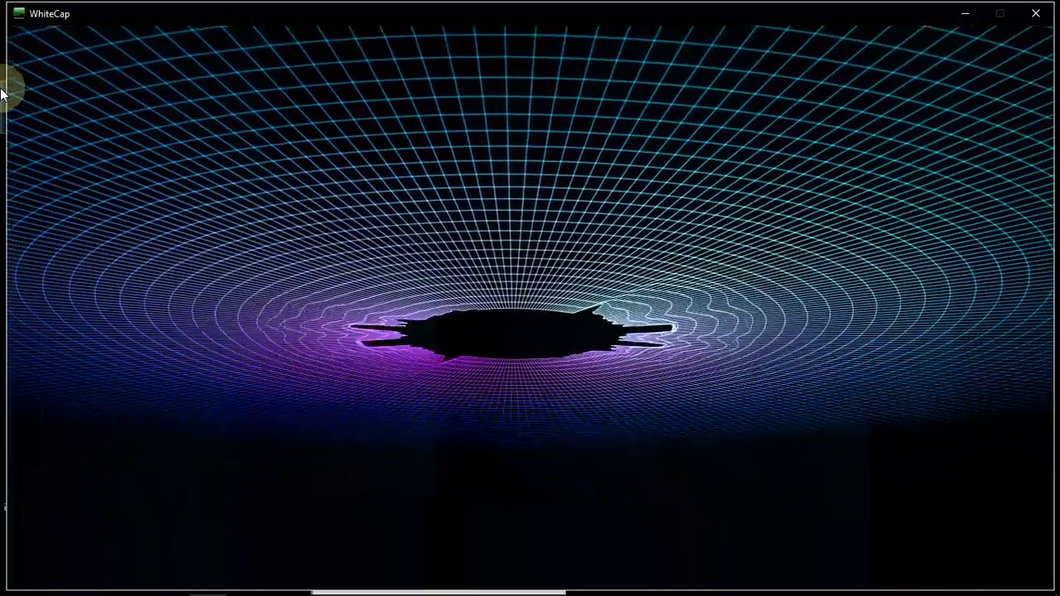
Open the Key R script from WhiteCap's Scripts folder to examine its code, close it and return to the visualizer
{"action": "mouse_move", "coordinate": [469, 587]}
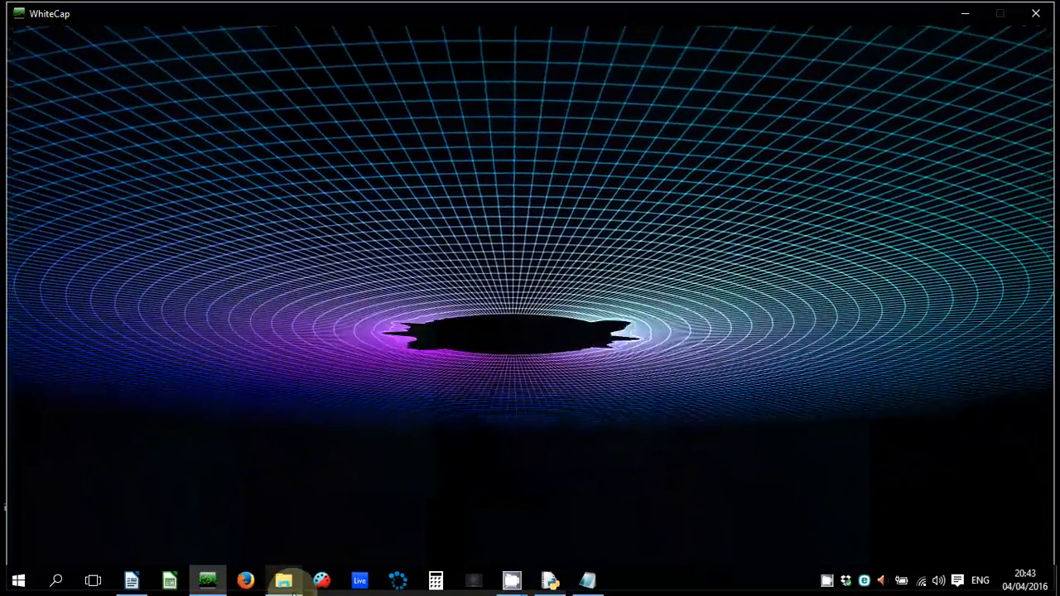
{"action": "left_click", "coordinate": [284, 581]}
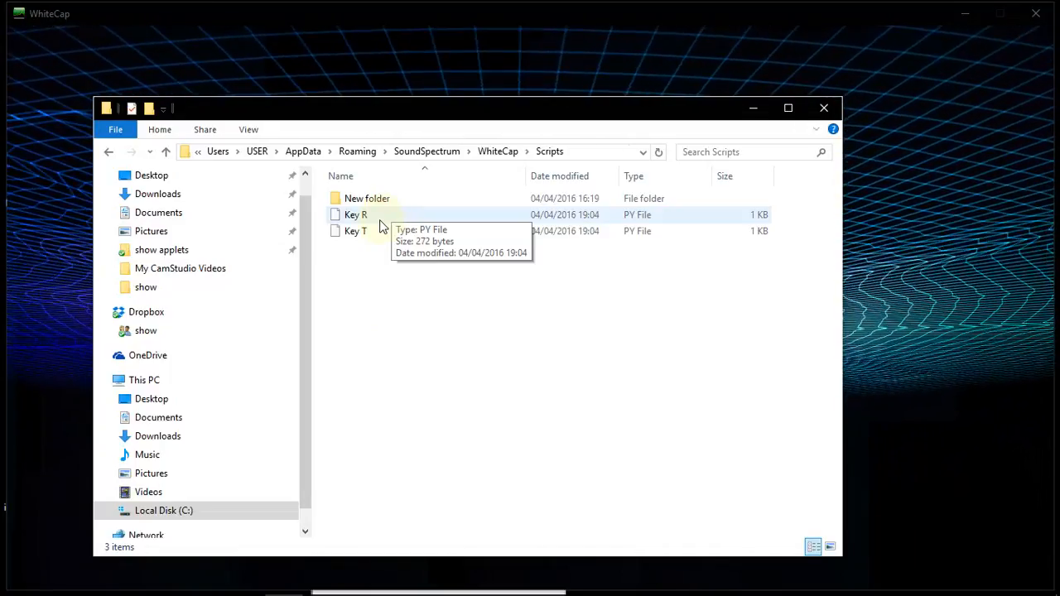
{"action": "double_click", "coordinate": [381, 220]}
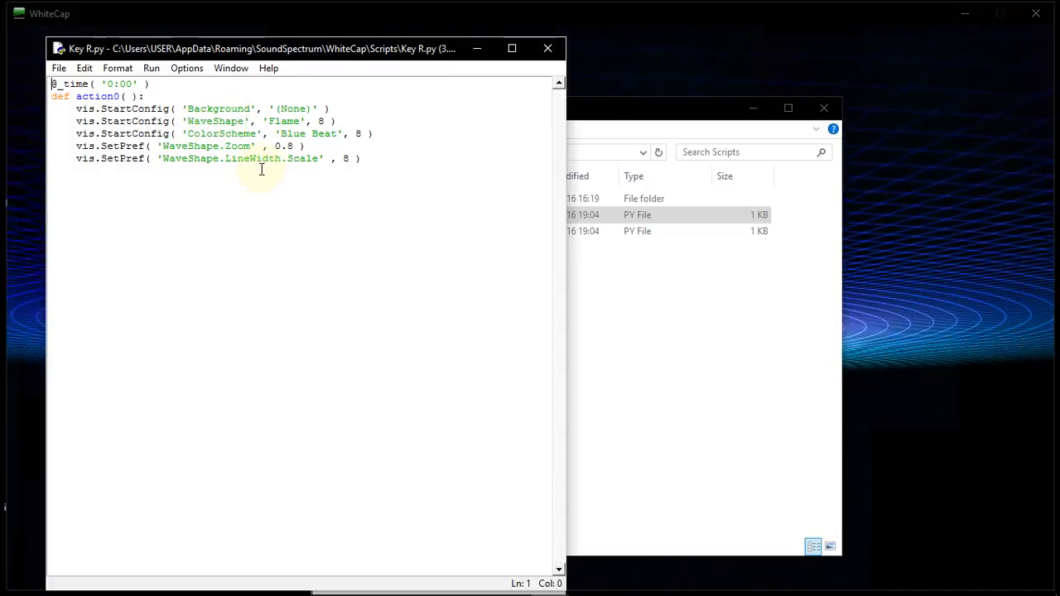
{"action": "left_click", "coordinate": [545, 49]}
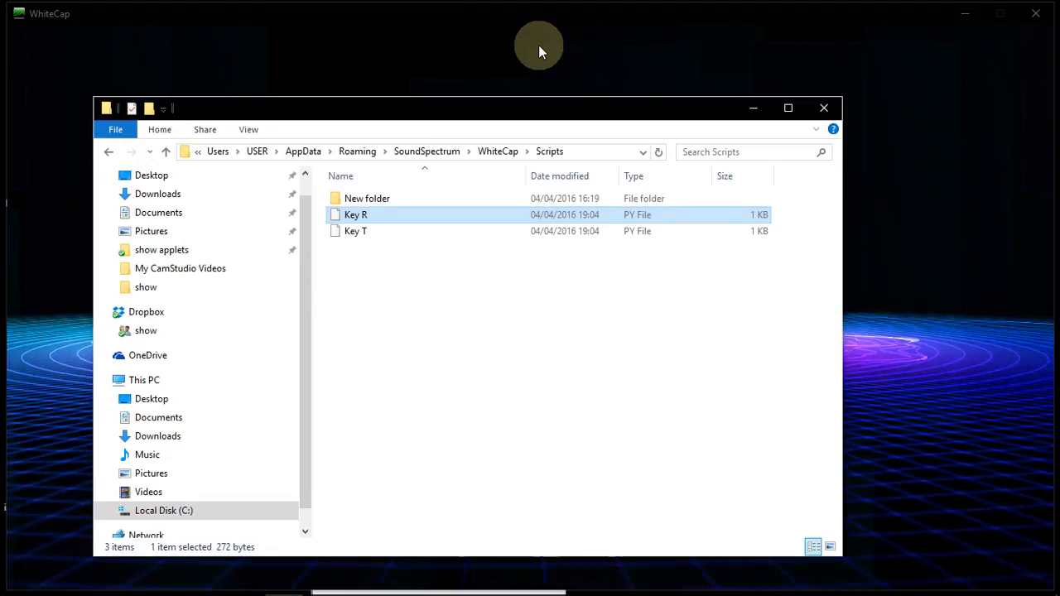
{"action": "left_click", "coordinate": [753, 109]}
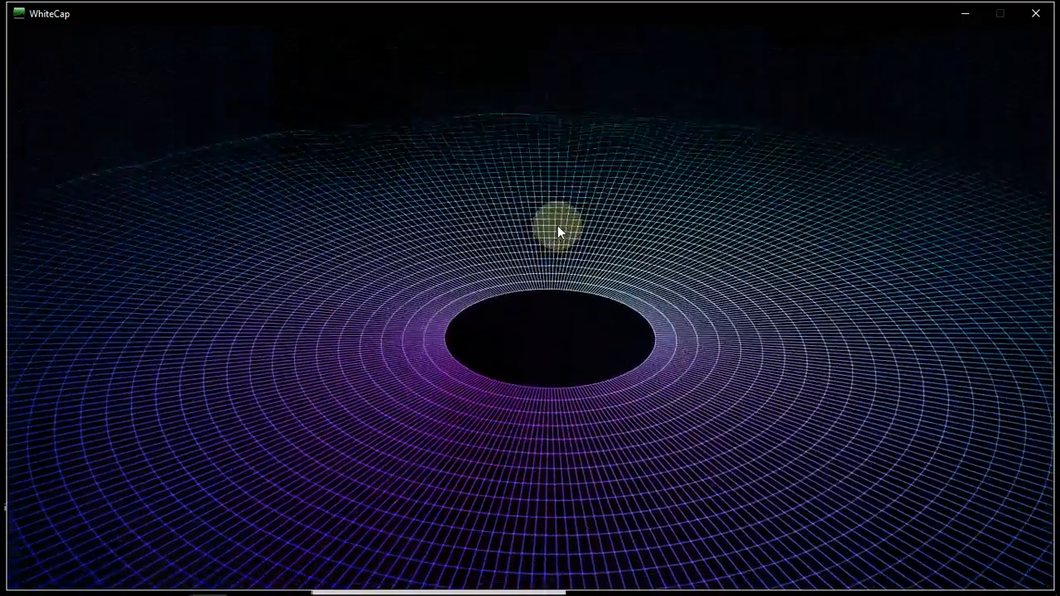
Look through the whole list of active color schemes, from Any Hue to Yellow Alert and back
{"action": "left_click", "coordinate": [557, 226]}
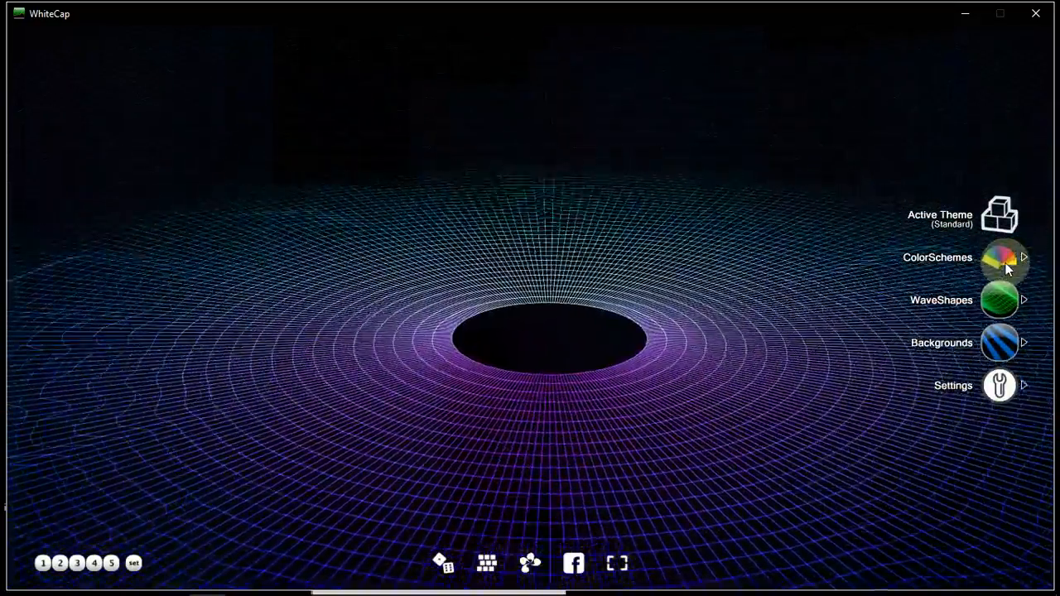
{"action": "left_click", "coordinate": [1004, 260]}
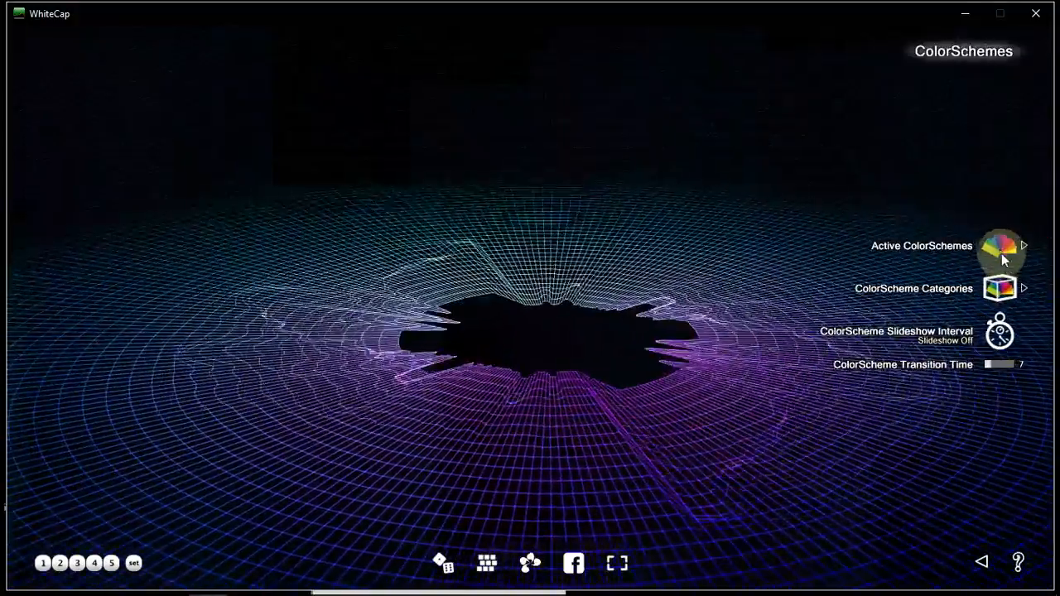
{"action": "left_click", "coordinate": [1004, 249]}
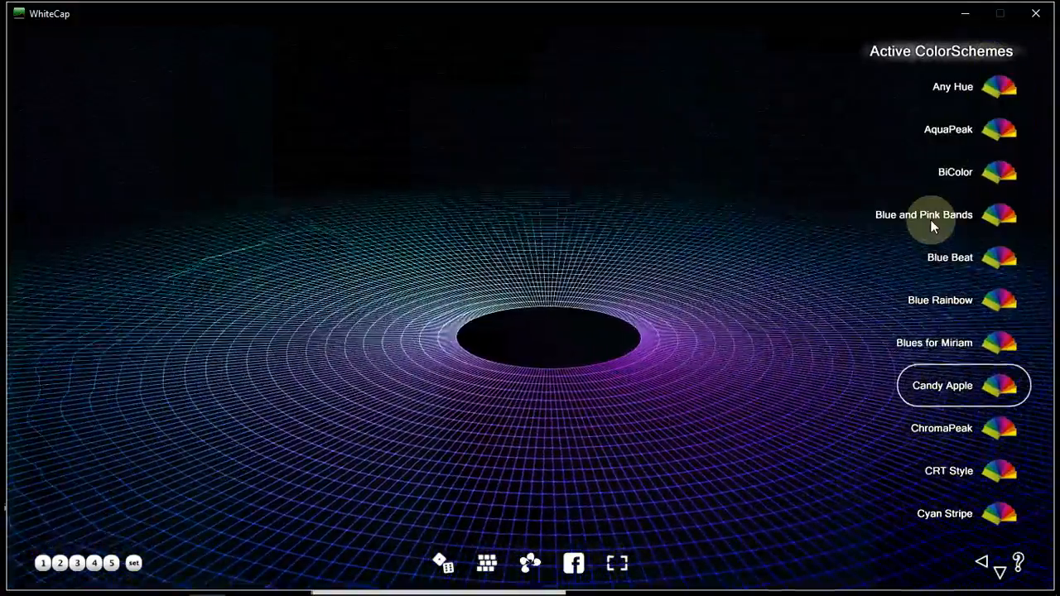
{"action": "scroll", "coordinate": [931, 219], "scroll_direction": "down", "scroll_amount": 5}
{"action": "scroll", "coordinate": [930, 219], "scroll_direction": "down", "scroll_amount": 10}
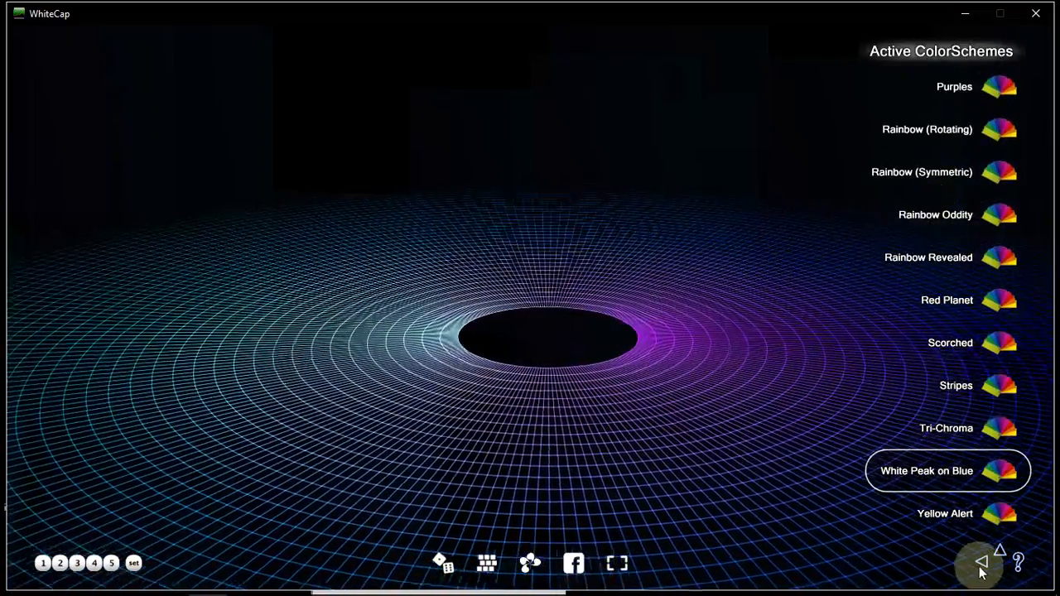
{"action": "left_click", "coordinate": [981, 562]}
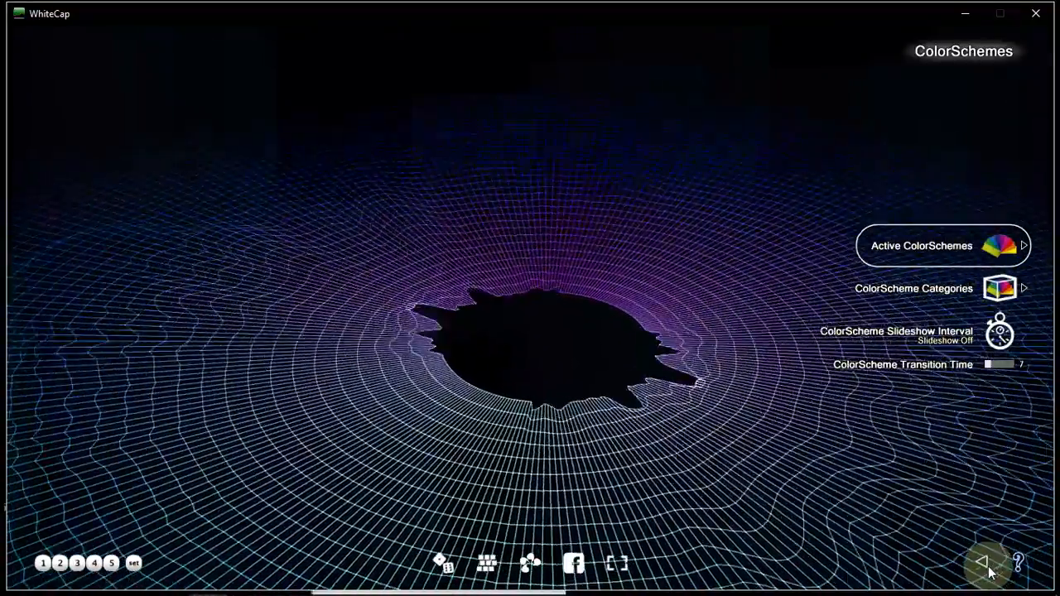
{"action": "left_click", "coordinate": [984, 561]}
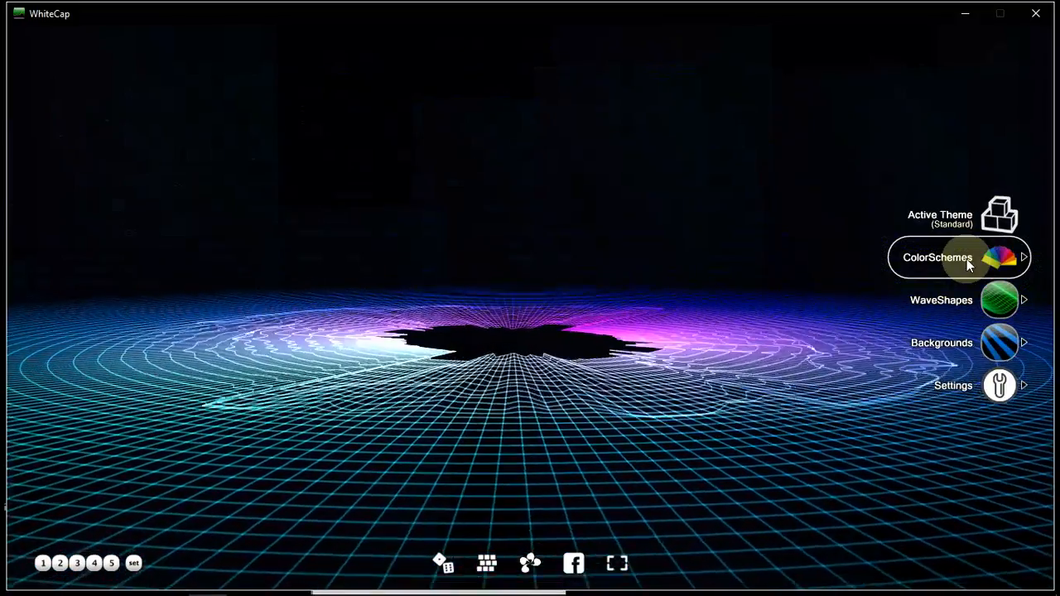
{"action": "left_click", "coordinate": [967, 259]}
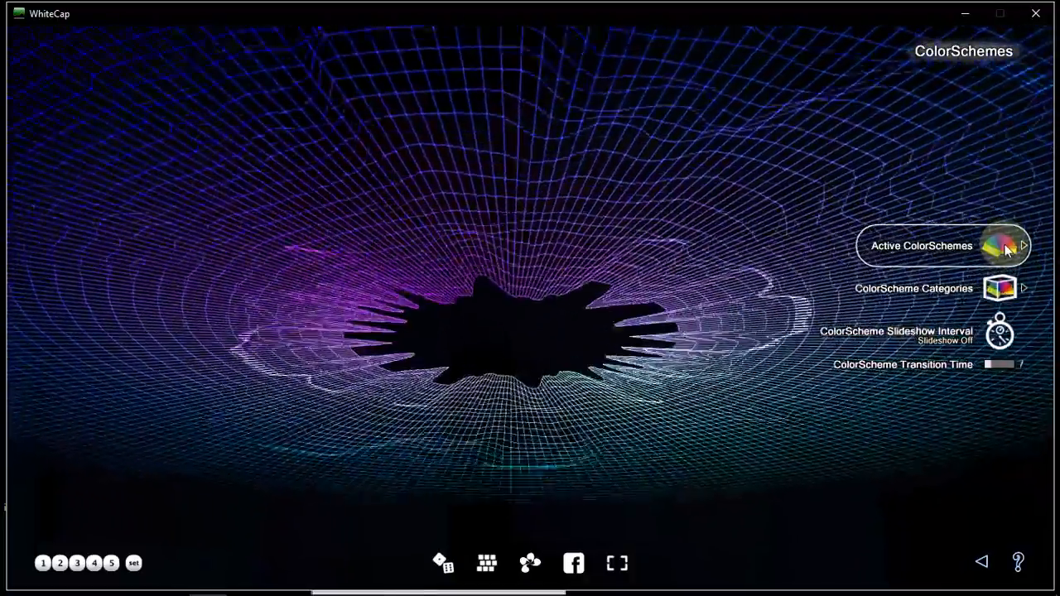
{"action": "left_click", "coordinate": [1005, 246]}
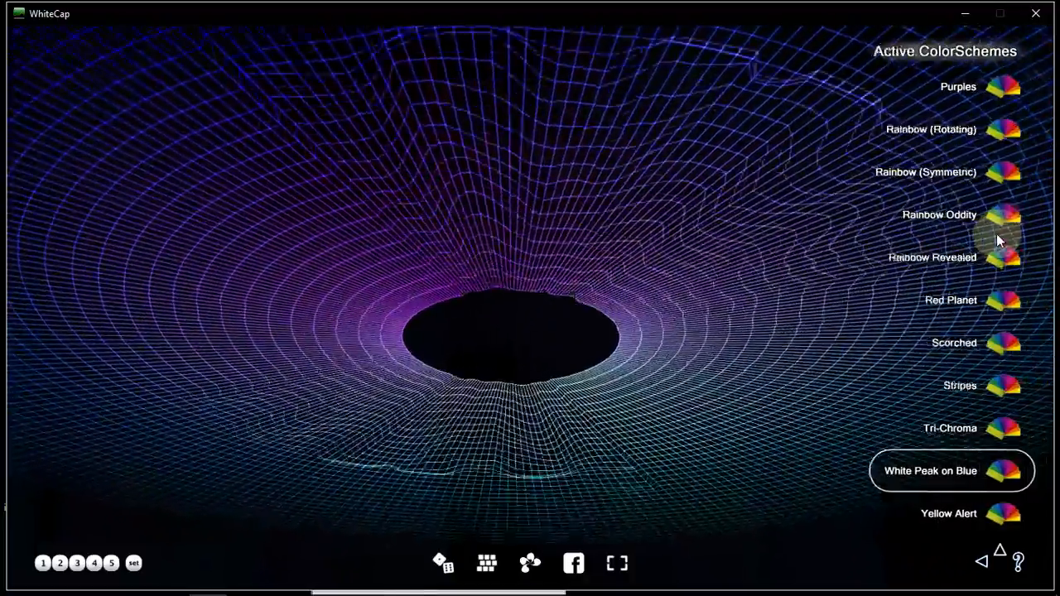
{"action": "scroll", "coordinate": [967, 248], "scroll_direction": "up", "scroll_amount": 10}
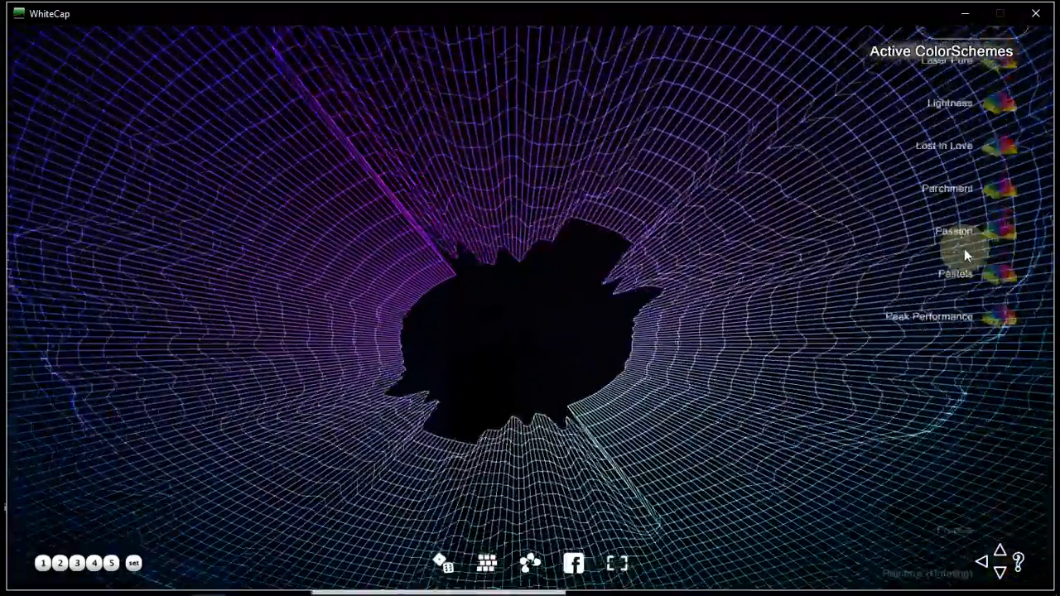
{"action": "scroll", "coordinate": [964, 252], "scroll_direction": "up", "scroll_amount": 5}
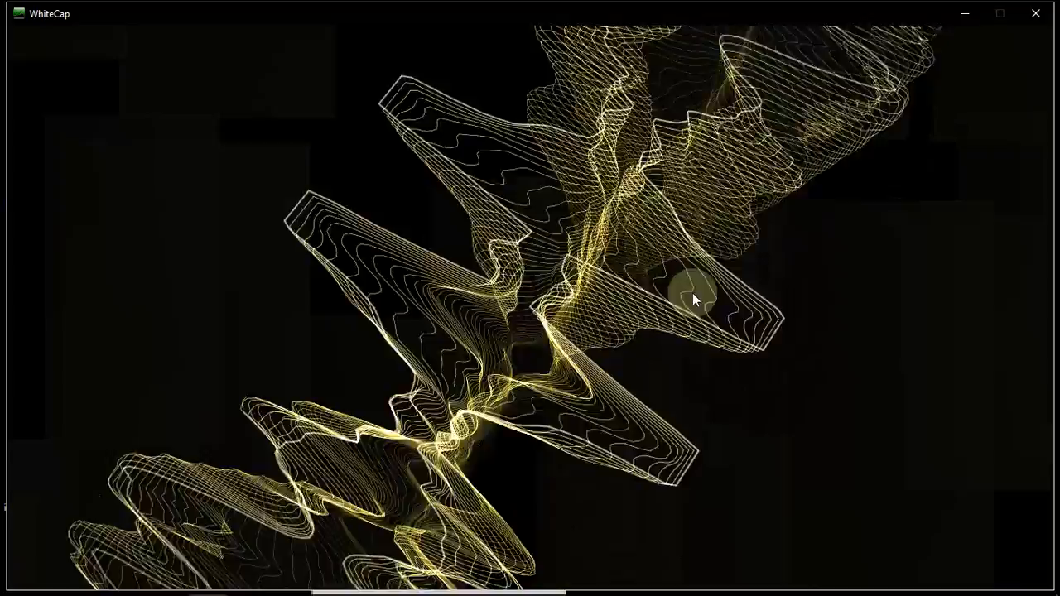
Switch the visualizer to a magenta color scheme from the active color schemes and return to the main options
{"action": "left_click", "coordinate": [694, 306]}
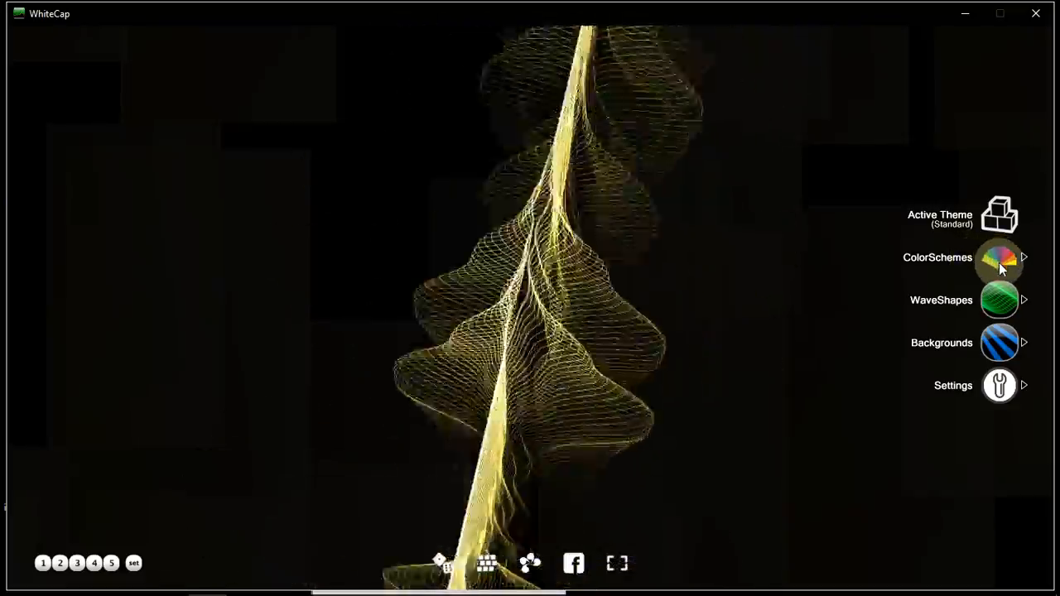
{"action": "left_click", "coordinate": [1000, 263]}
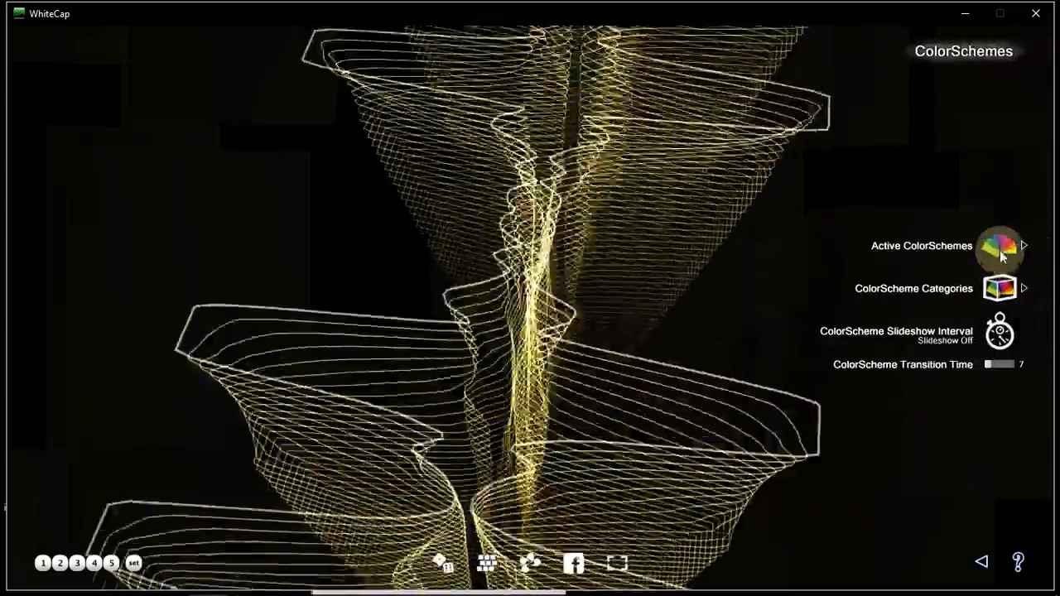
{"action": "left_click", "coordinate": [999, 247]}
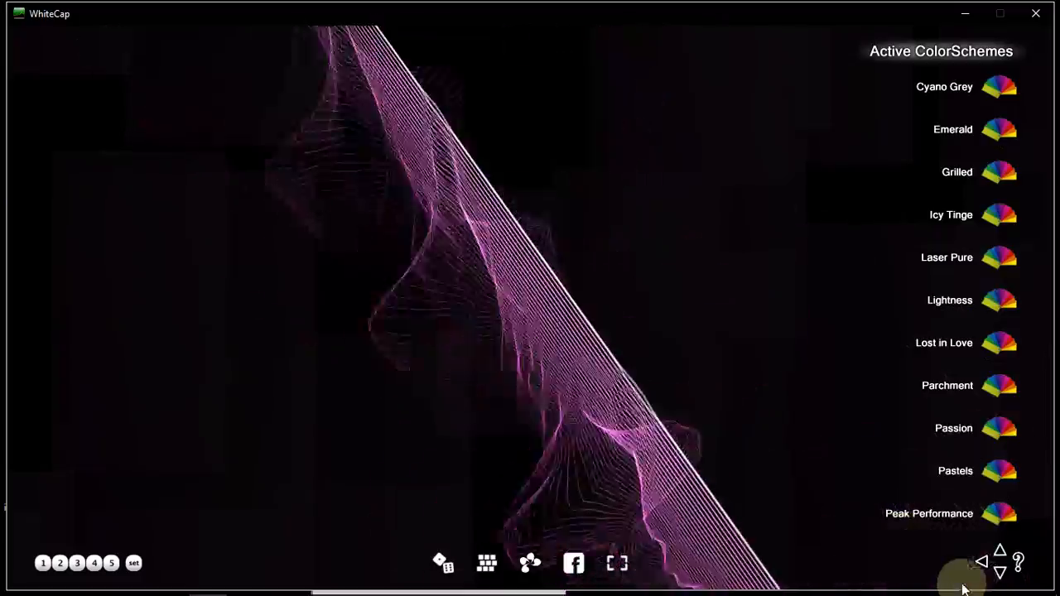
{"action": "left_click", "coordinate": [982, 564]}
{"action": "left_click", "coordinate": [983, 563]}
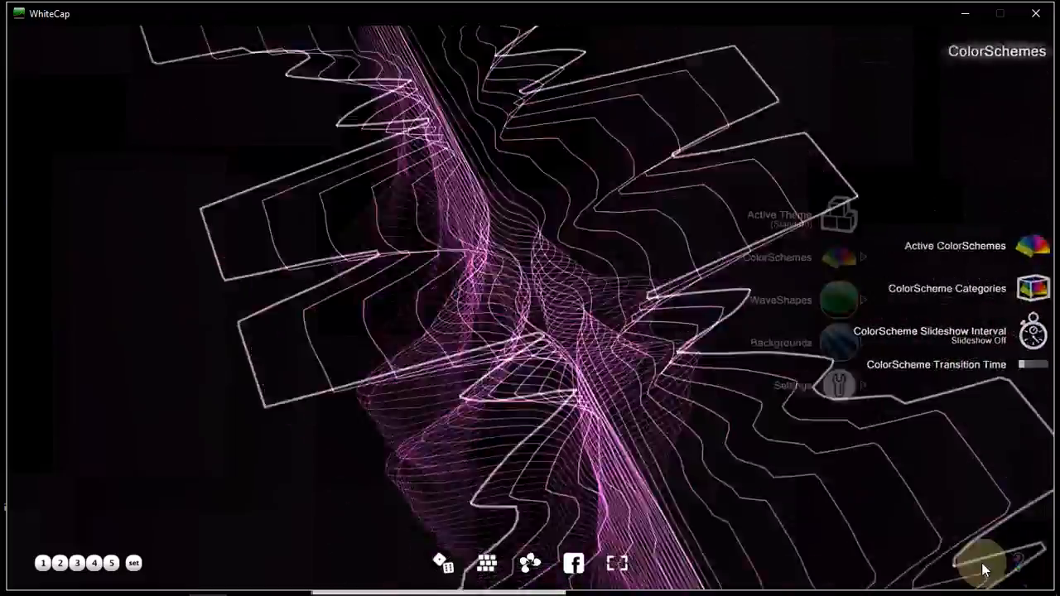
Apply the Biplane wave shape from the active wave shapes
{"action": "left_click", "coordinate": [982, 299]}
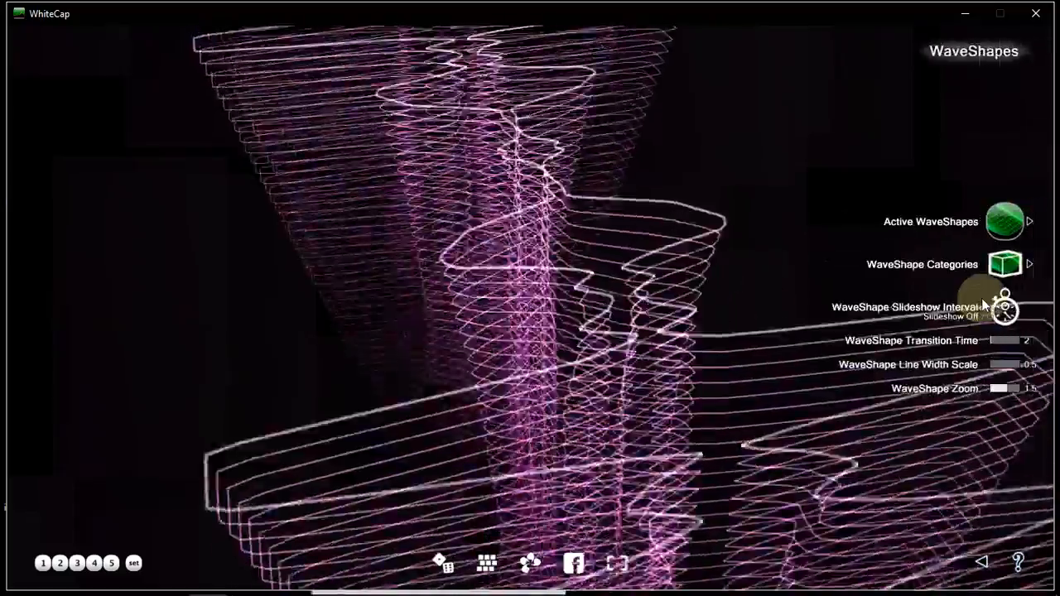
{"action": "left_click", "coordinate": [990, 224]}
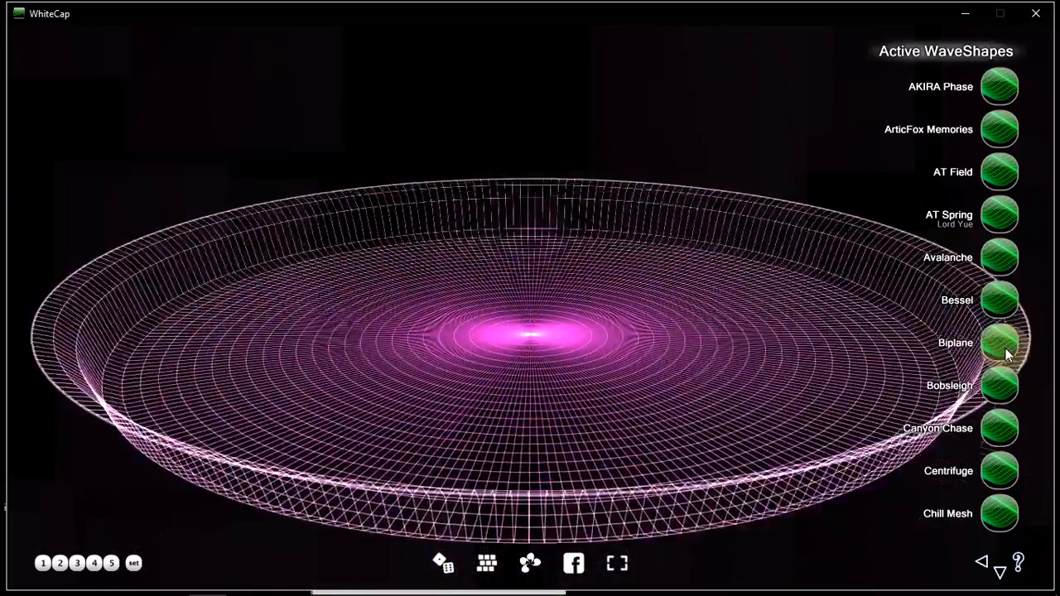
{"action": "left_click", "coordinate": [1006, 349]}
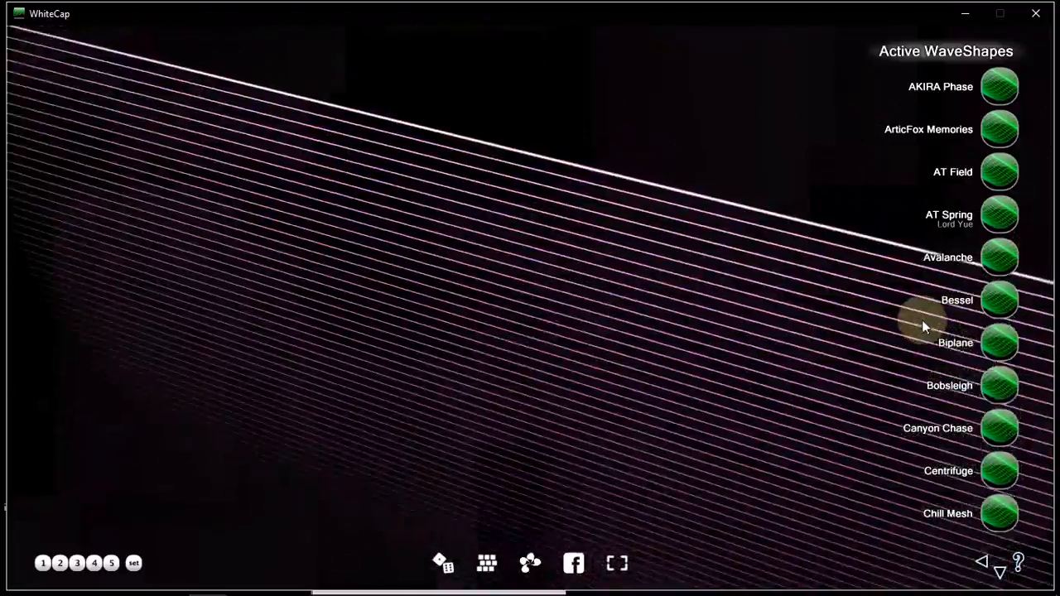
Switch to File Explorer and go to the ColorScheme folder inside WhiteCap's Categories folder
{"action": "mouse_move", "coordinate": [587, 583]}
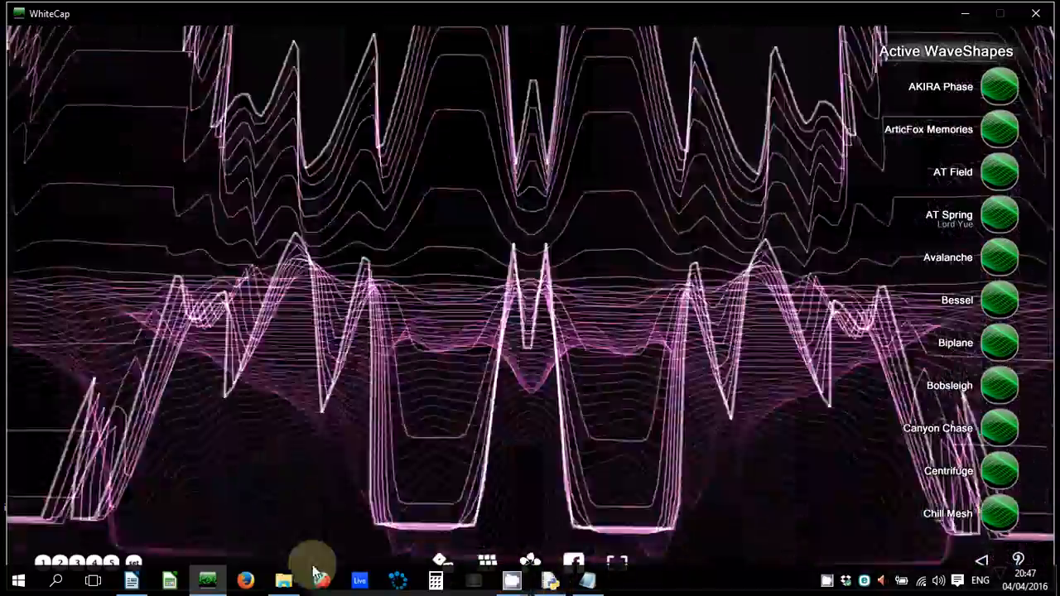
{"action": "left_click", "coordinate": [283, 583]}
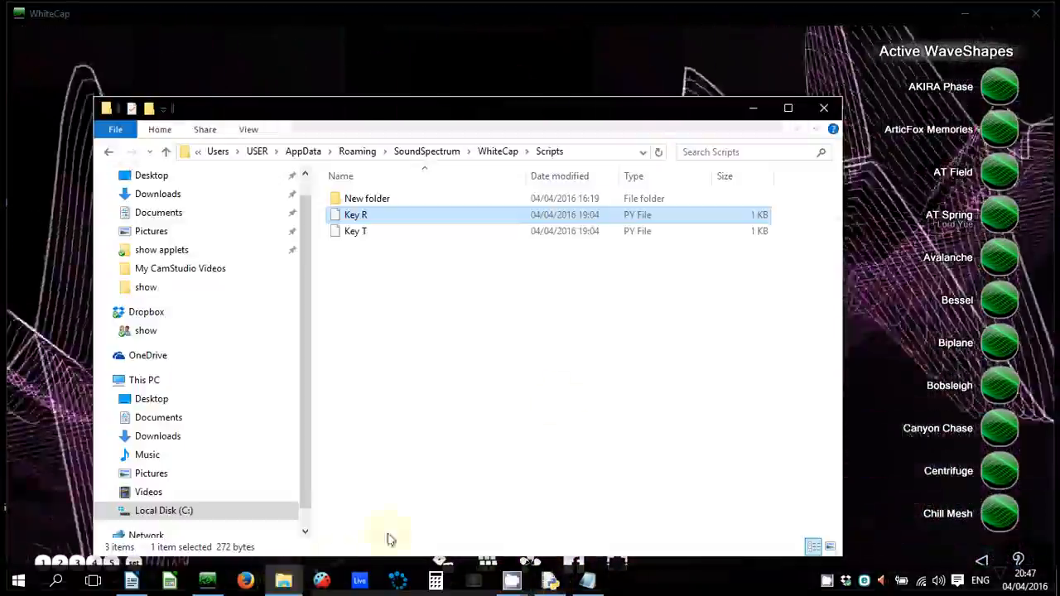
{"action": "left_click", "coordinate": [511, 276]}
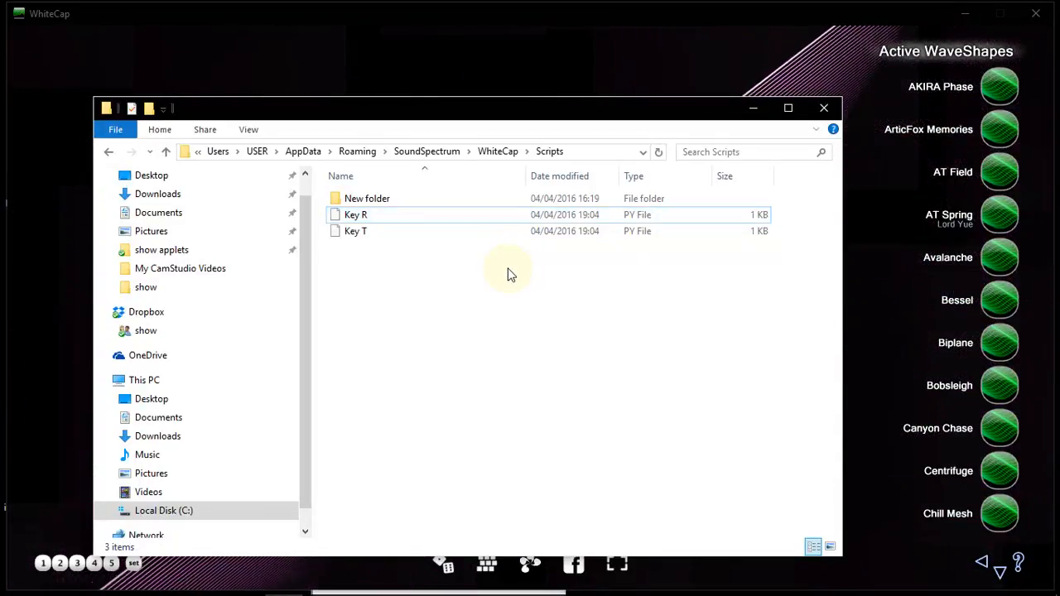
{"action": "key", "text": "alt+Up"}
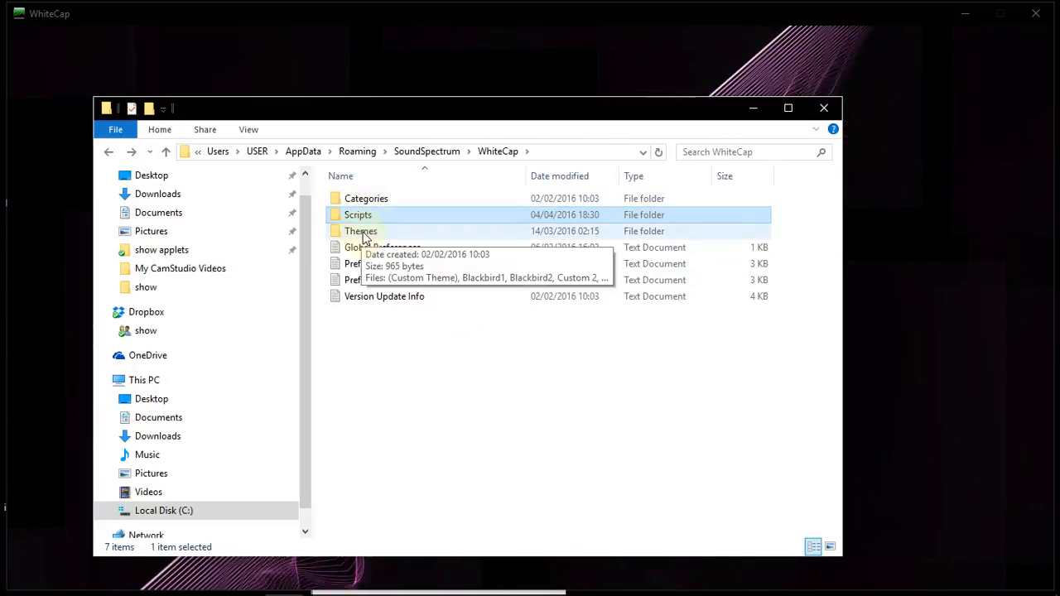
{"action": "double_click", "coordinate": [384, 199]}
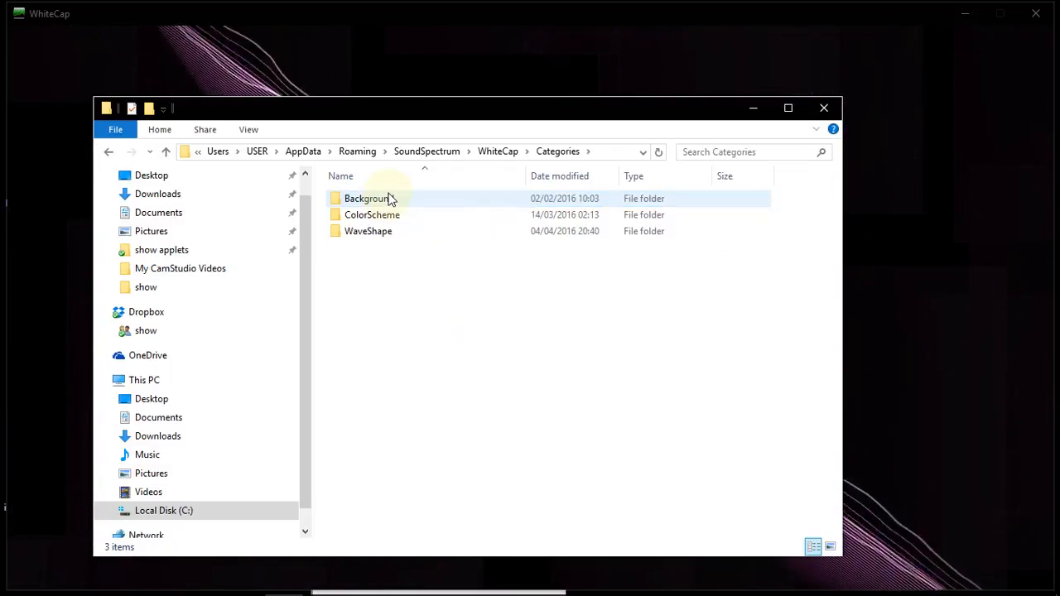
{"action": "double_click", "coordinate": [385, 214]}
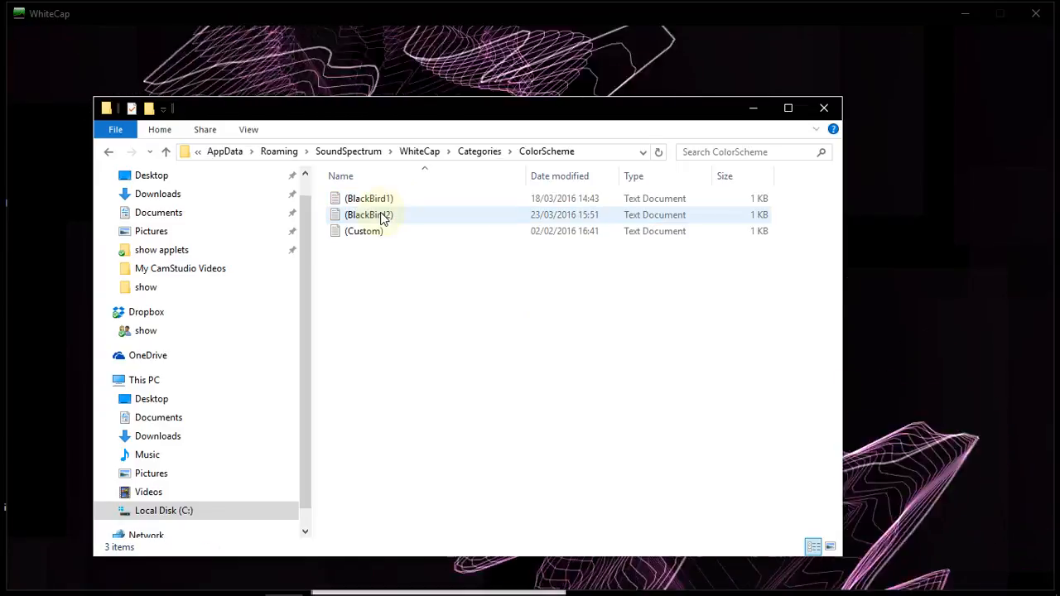
Duplicate the (Custom) color scheme category file and rename the copy (Tutorial)
{"action": "left_click", "coordinate": [371, 233]}
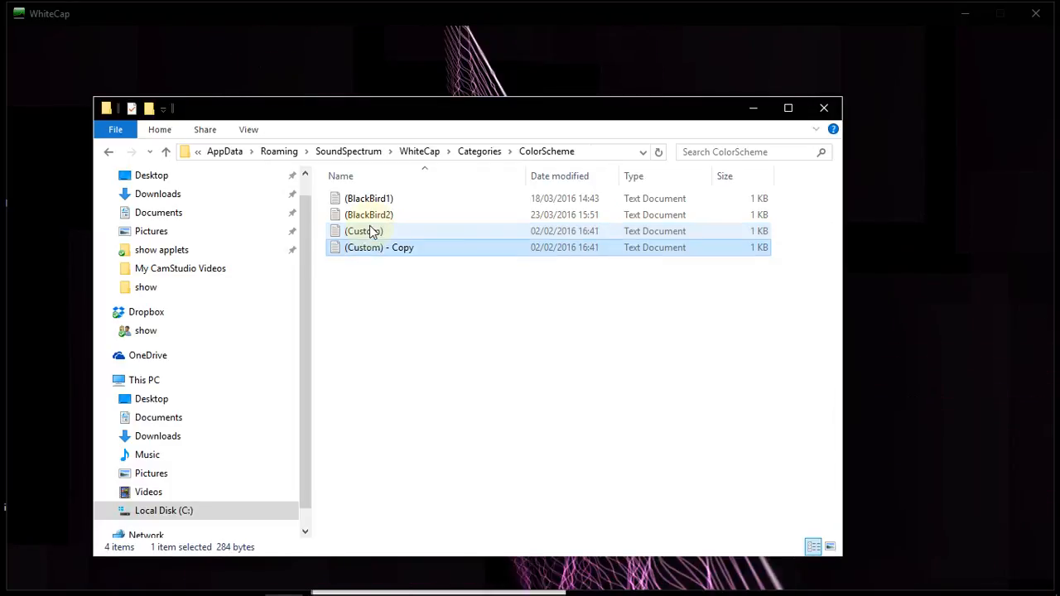
{"action": "left_click", "coordinate": [383, 248]}
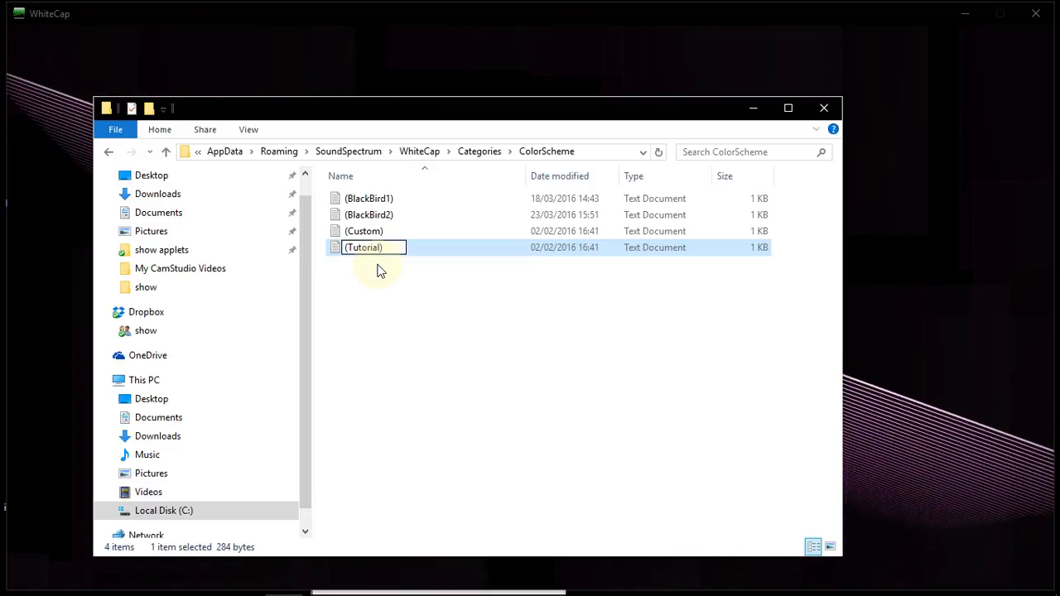
{"action": "key", "text": "Return"}
In the (Tutorial) file, set CategoryTitle to "(Tutorial)" and Include.List to Grilled and Lightness, then save and close it
{"action": "key", "text": "Return"}
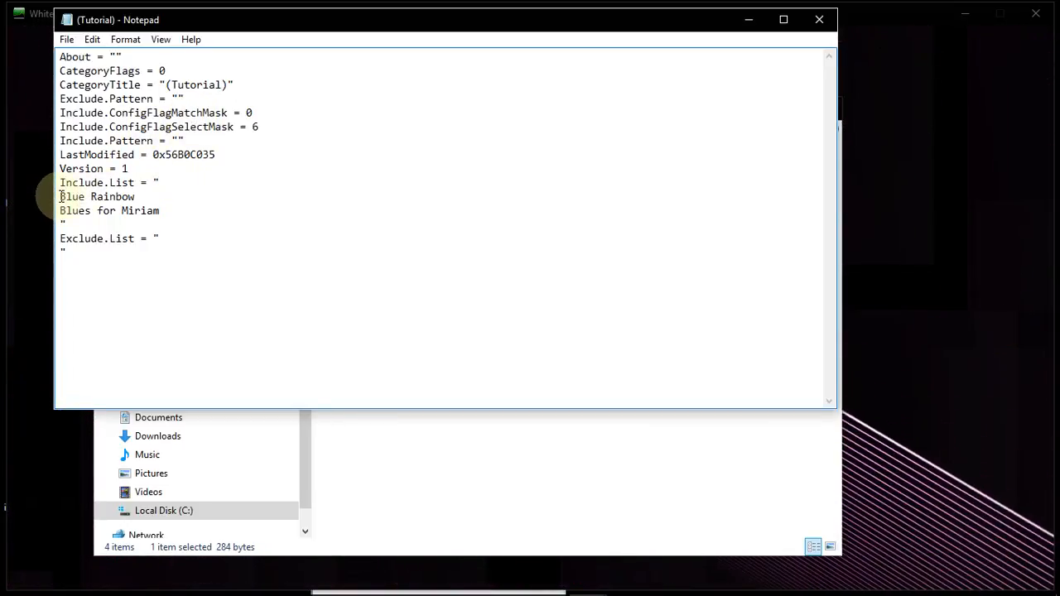
{"action": "left_click_drag", "start_coordinate": [60, 197], "coordinate": [161, 211]}
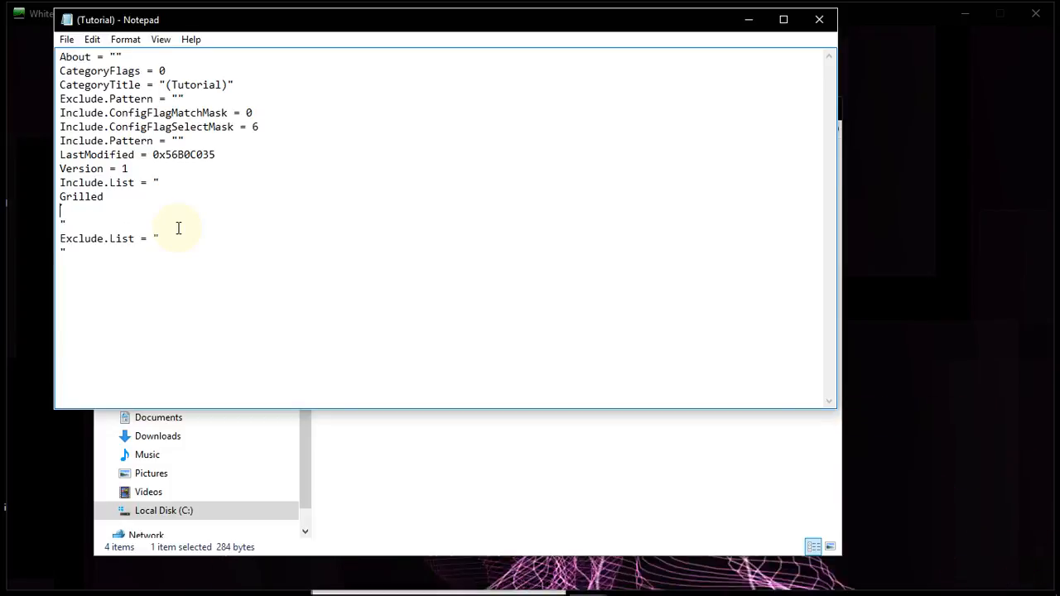
{"action": "type", "text": "Lightness"}
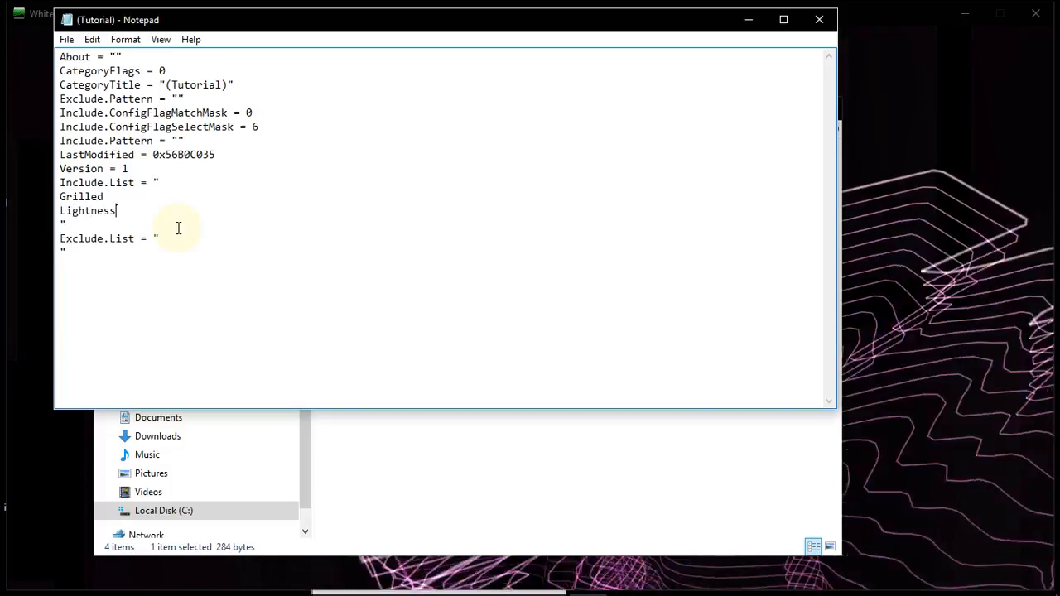
{"action": "key", "text": "ctrl+s"}
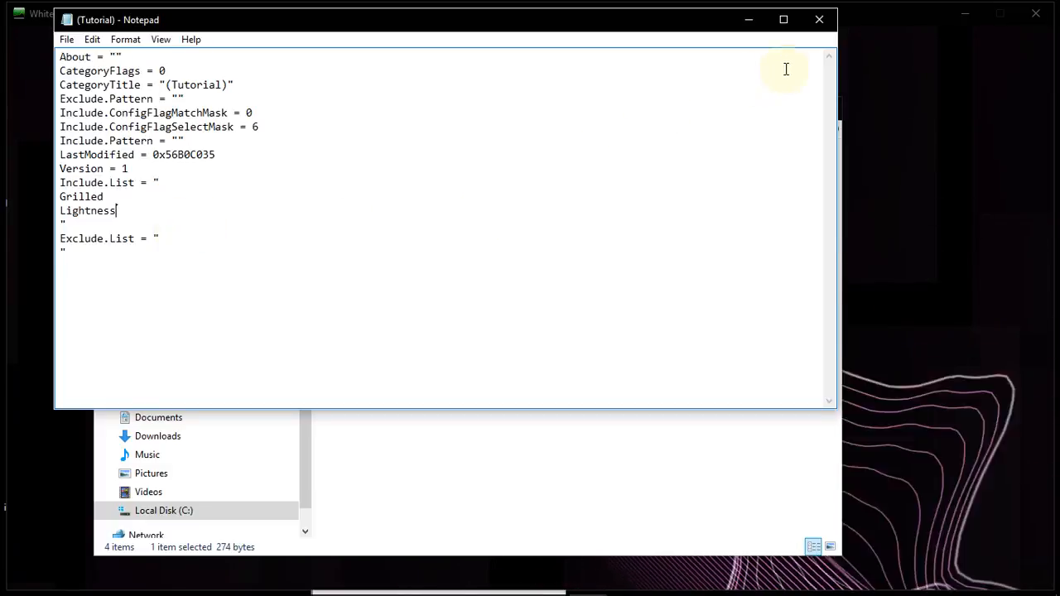
{"action": "left_click", "coordinate": [819, 19]}
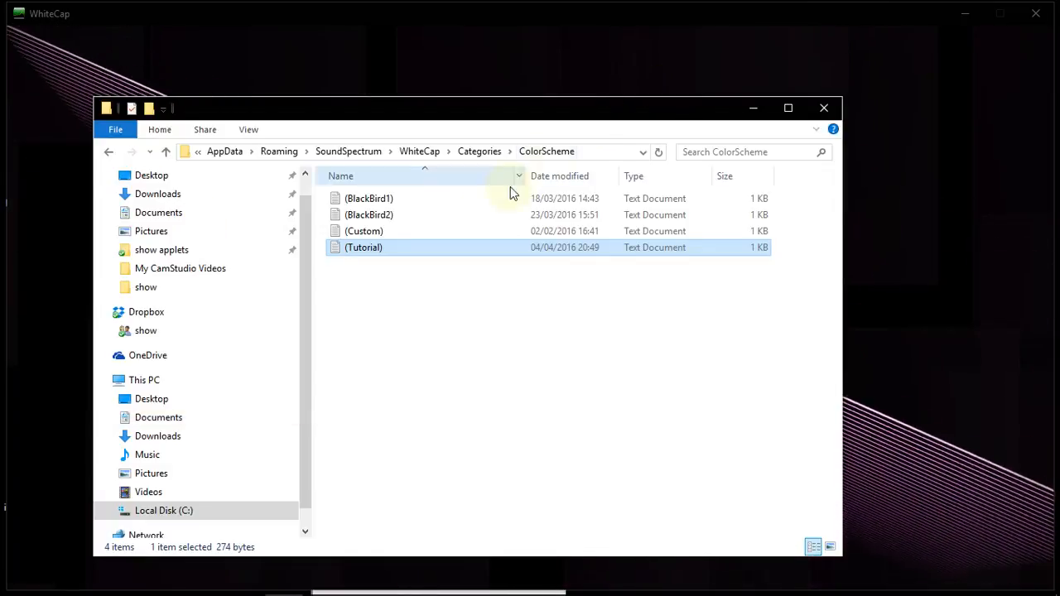
In the WaveShape categories folder, duplicate the (Custom) file and rename the copy (TutorialWaves)
{"action": "key", "text": "BackSpace"}
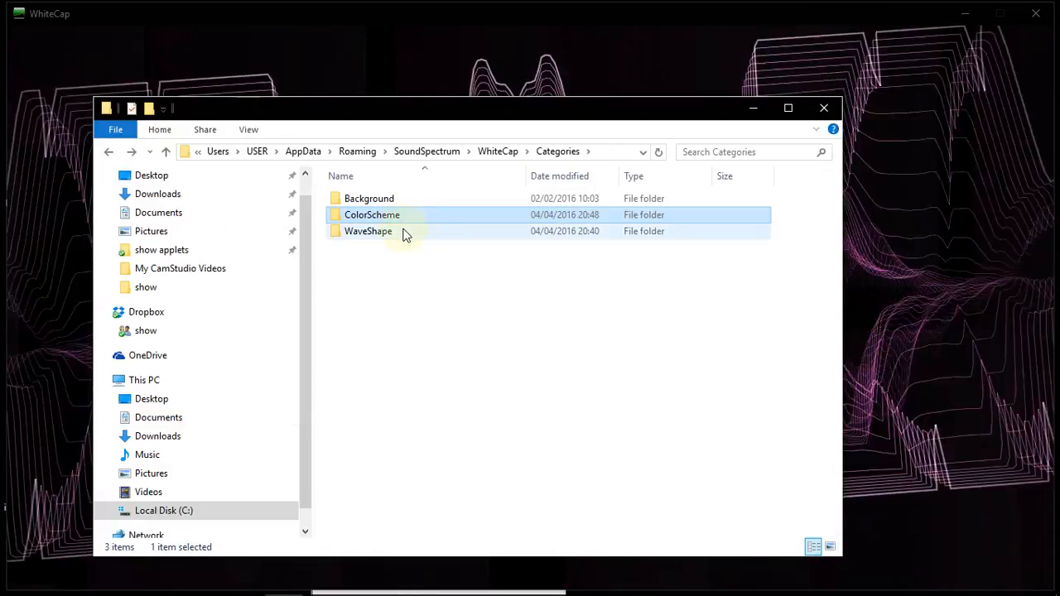
{"action": "double_click", "coordinate": [403, 233]}
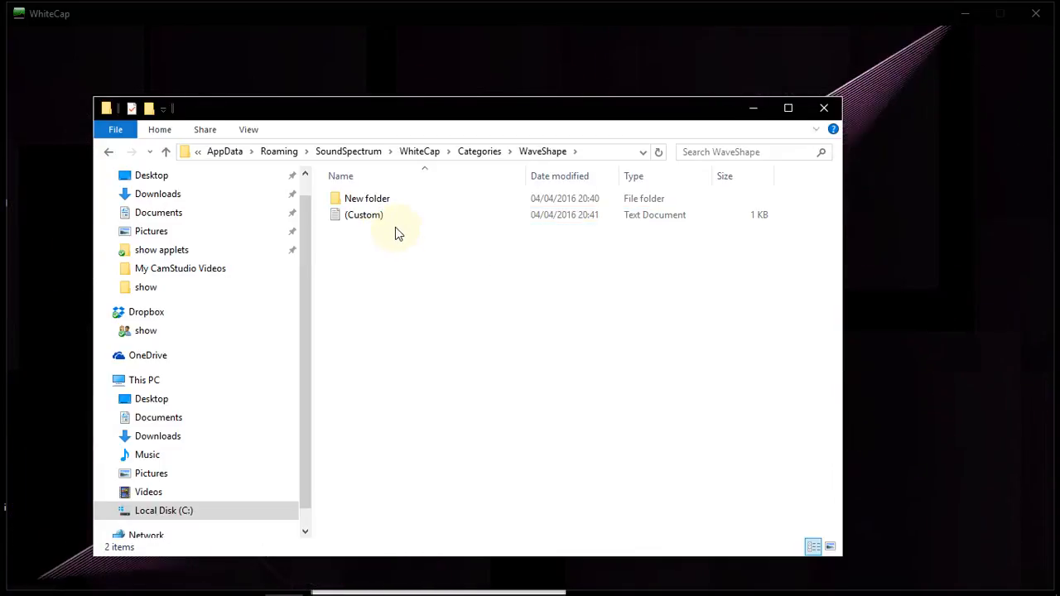
{"action": "left_click", "coordinate": [383, 223]}
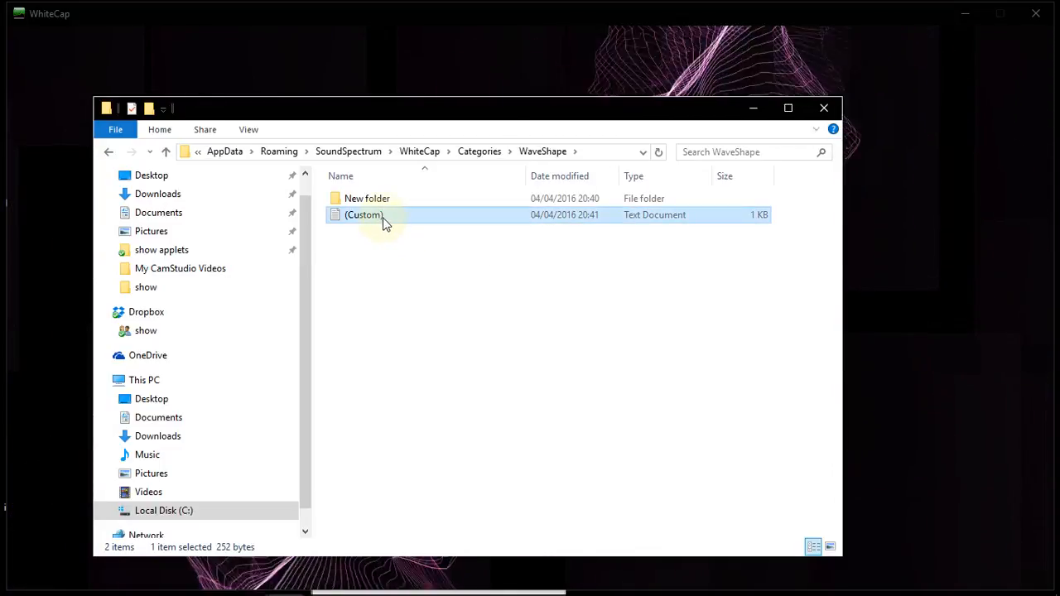
{"action": "left_click", "coordinate": [398, 219]}
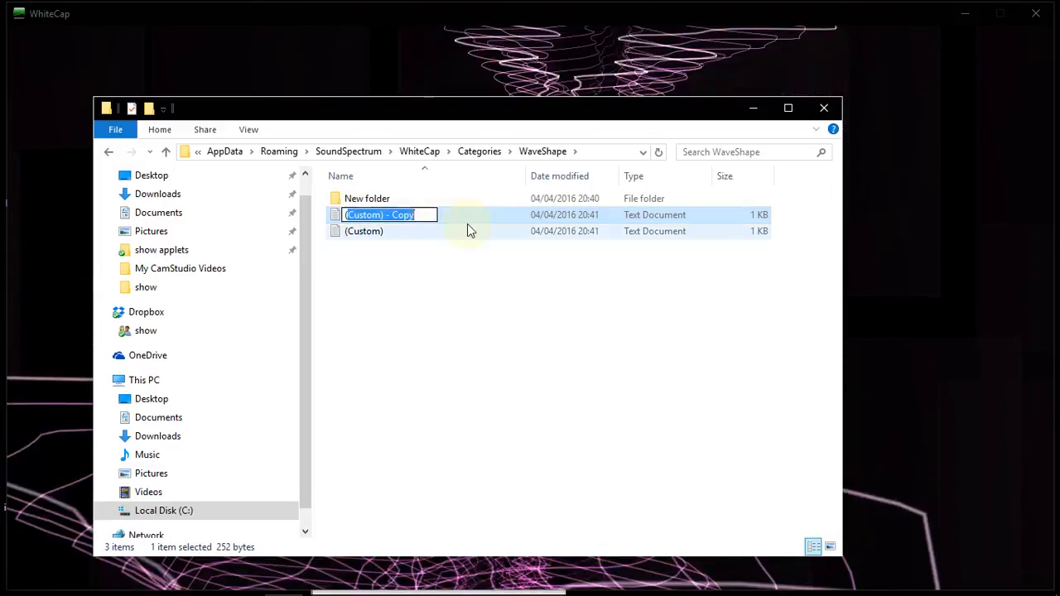
{"action": "type", "text": "(T"}
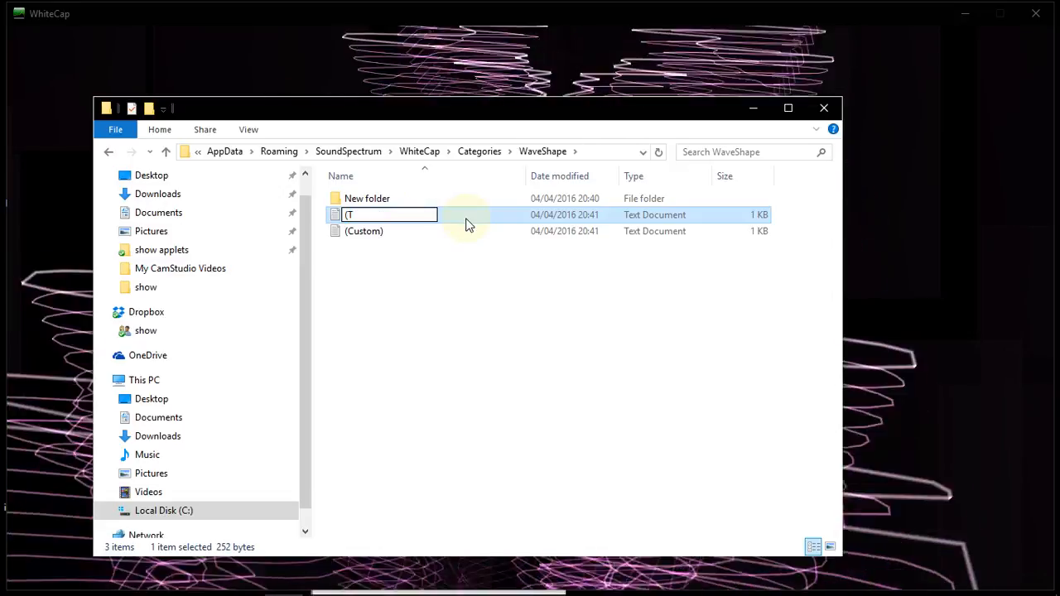
{"action": "type", "text": "utori"}
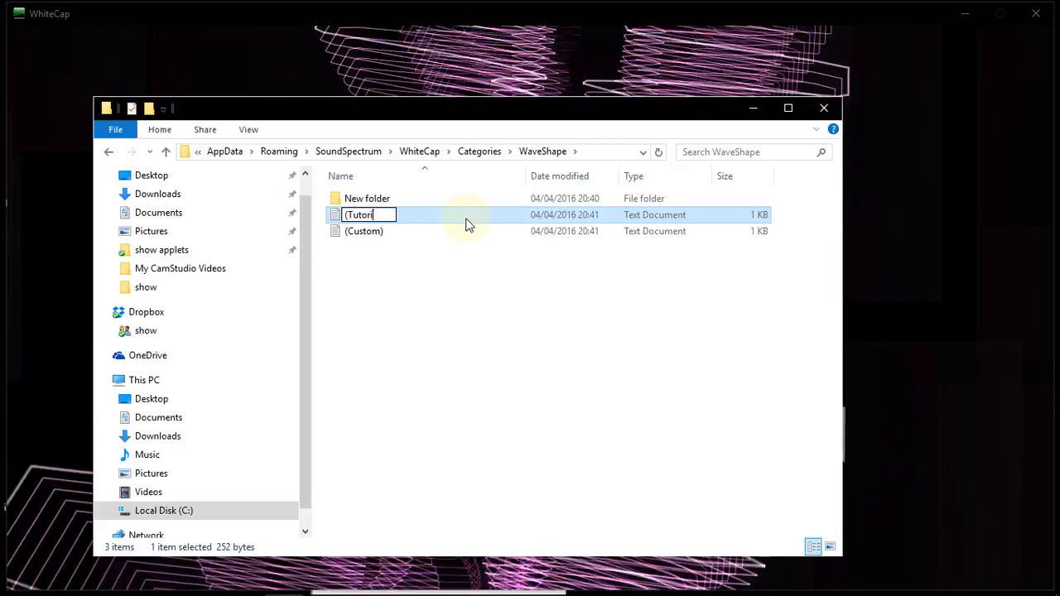
{"action": "type", "text": "al"}
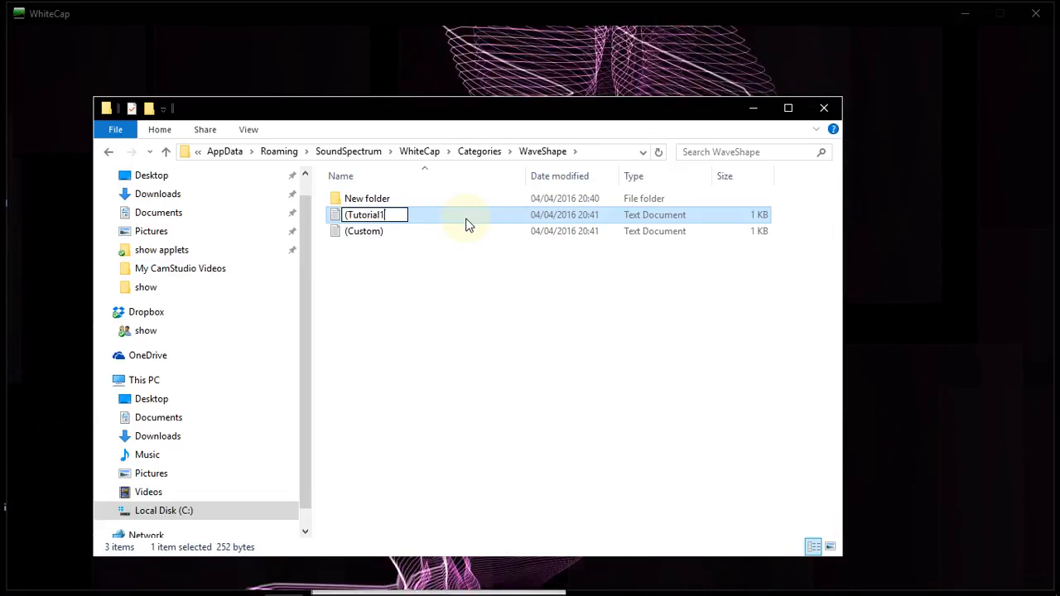
{"action": "type", "text": "Wa"}
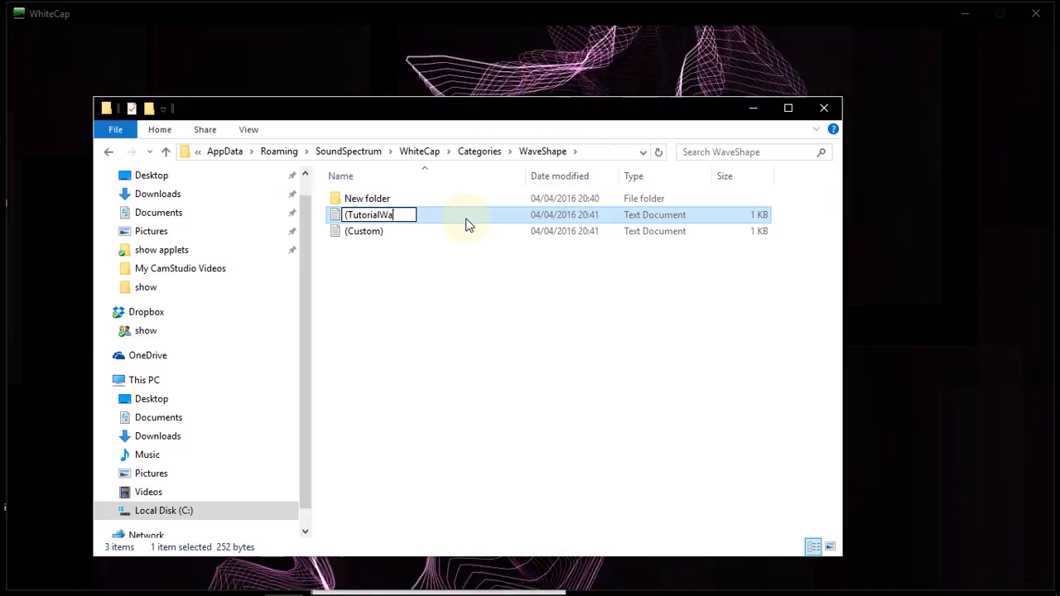
{"action": "type", "text": "ves)"}
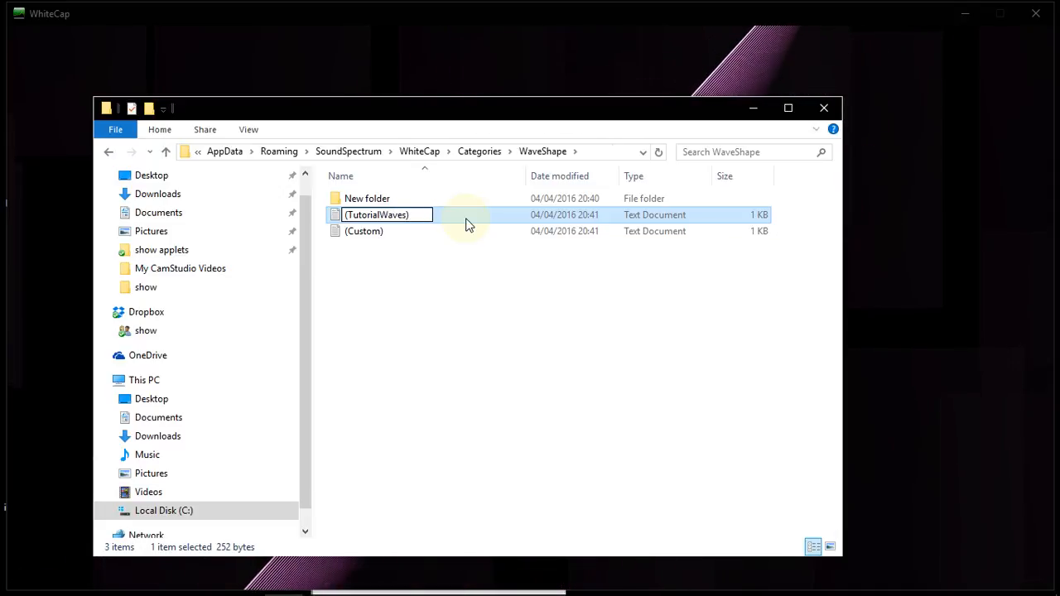
{"action": "key", "text": "ctrl+a"}
{"action": "key", "text": "ctrl+c"}
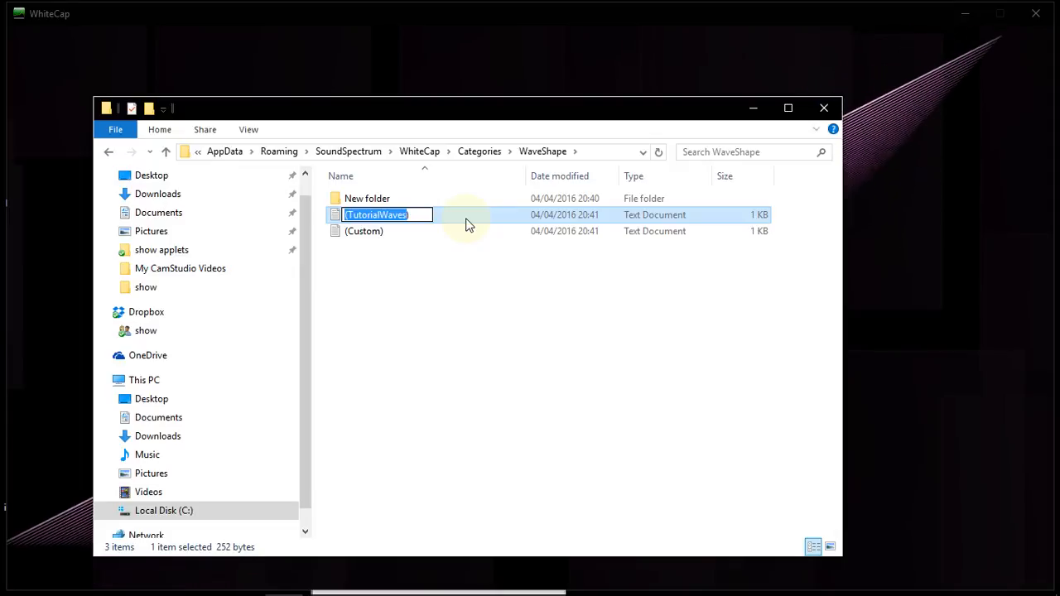
{"action": "key", "text": "Return"}
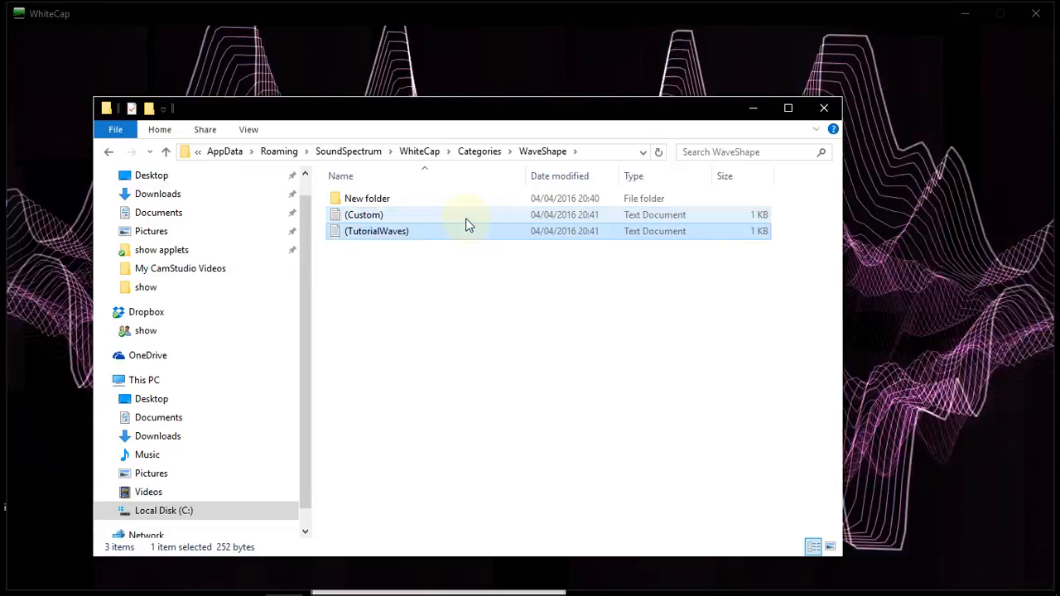
Open the (TutorialWaves) file, set CategoryTitle to "(TutorialWaves)" and start editing its Include.List
{"action": "key", "text": "Return"}
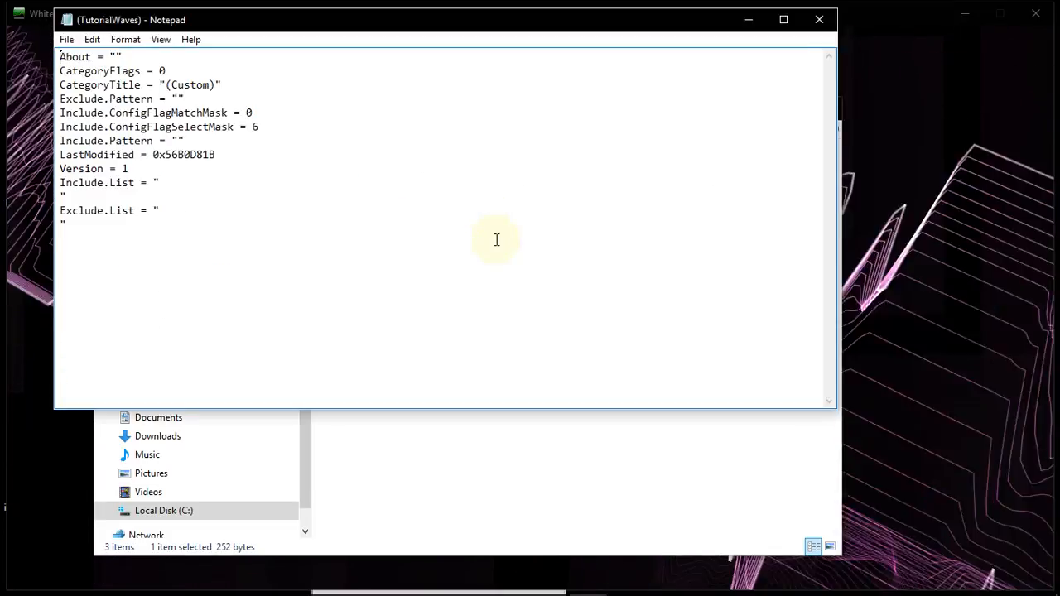
{"action": "left_click_drag", "start_coordinate": [170, 84], "coordinate": [211, 84]}
{"action": "key", "text": "ctrl+v"}
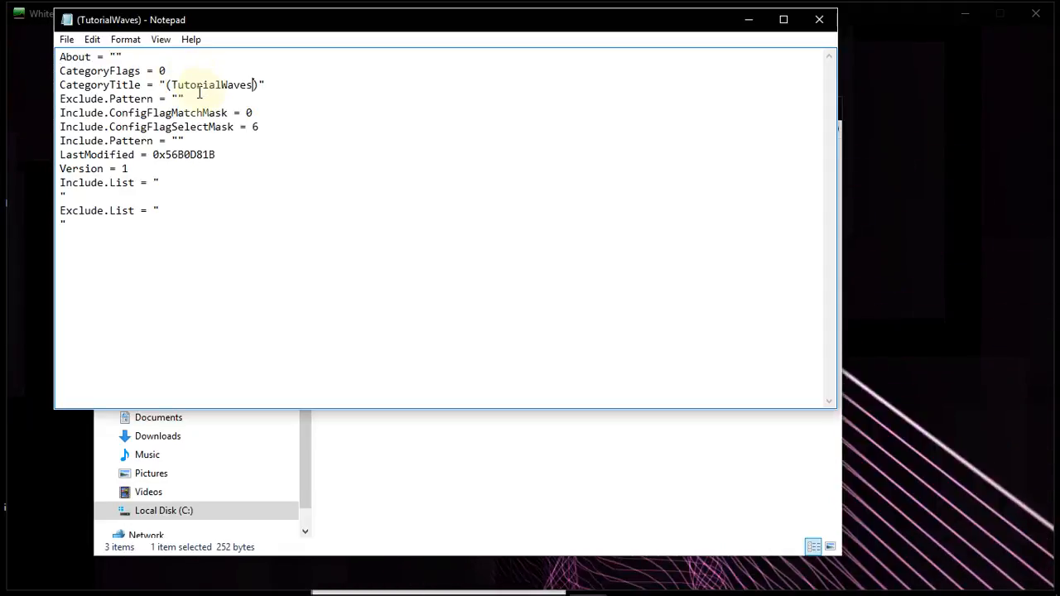
{"action": "left_click", "coordinate": [160, 182]}
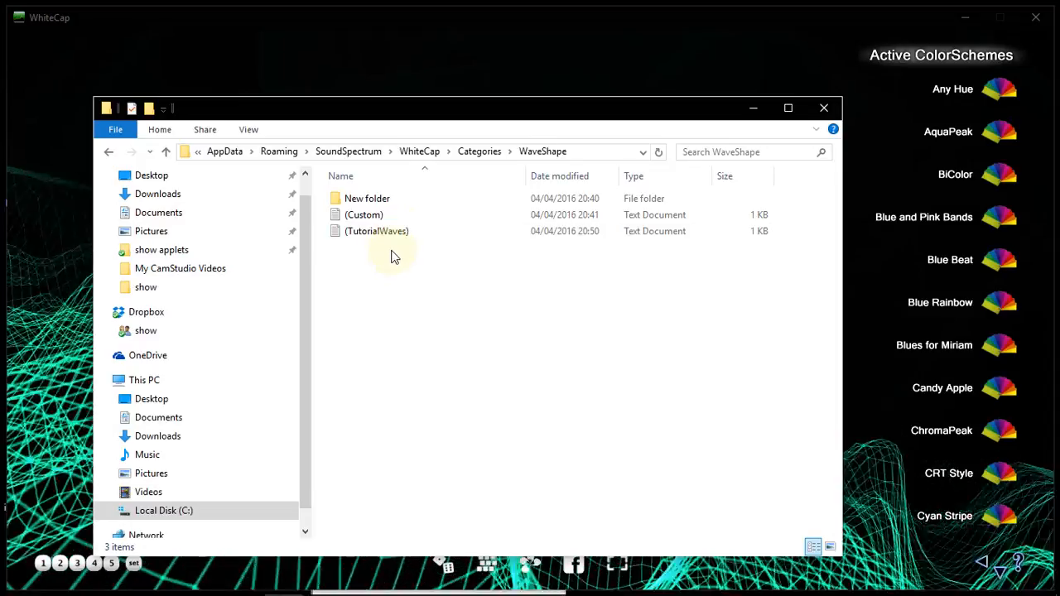
Check the category files in the ColorScheme folder and return to the Categories folder
{"action": "key", "text": "alt+Left"}
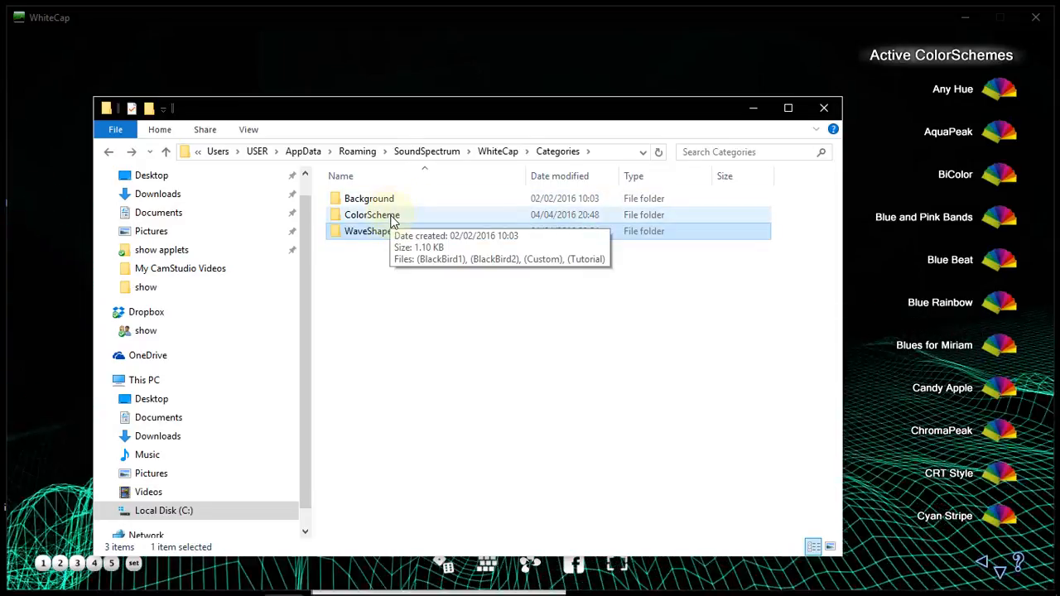
{"action": "double_click", "coordinate": [392, 217]}
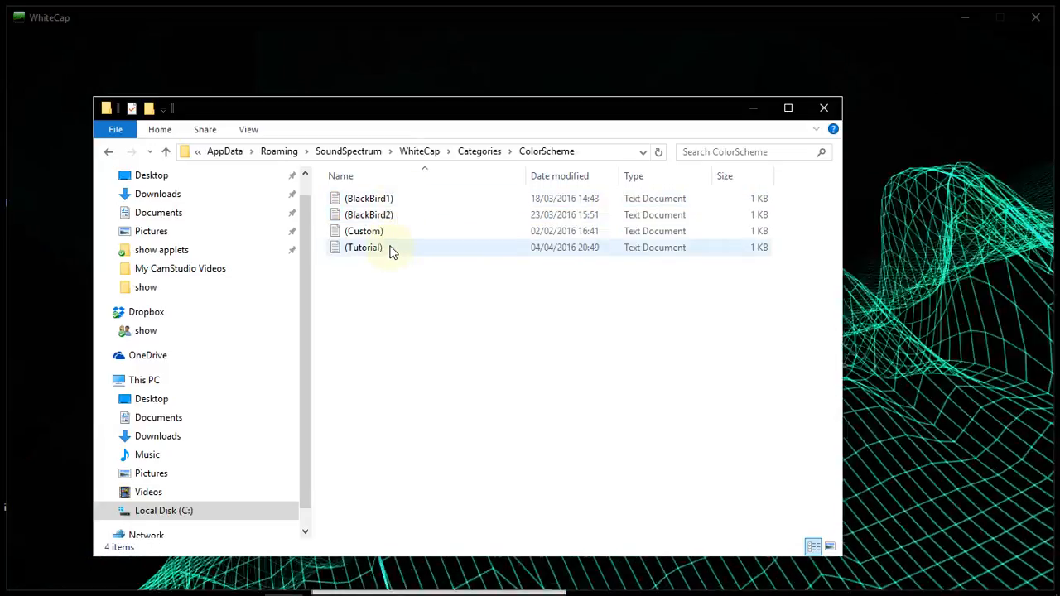
{"action": "key", "text": "alt+Left"}
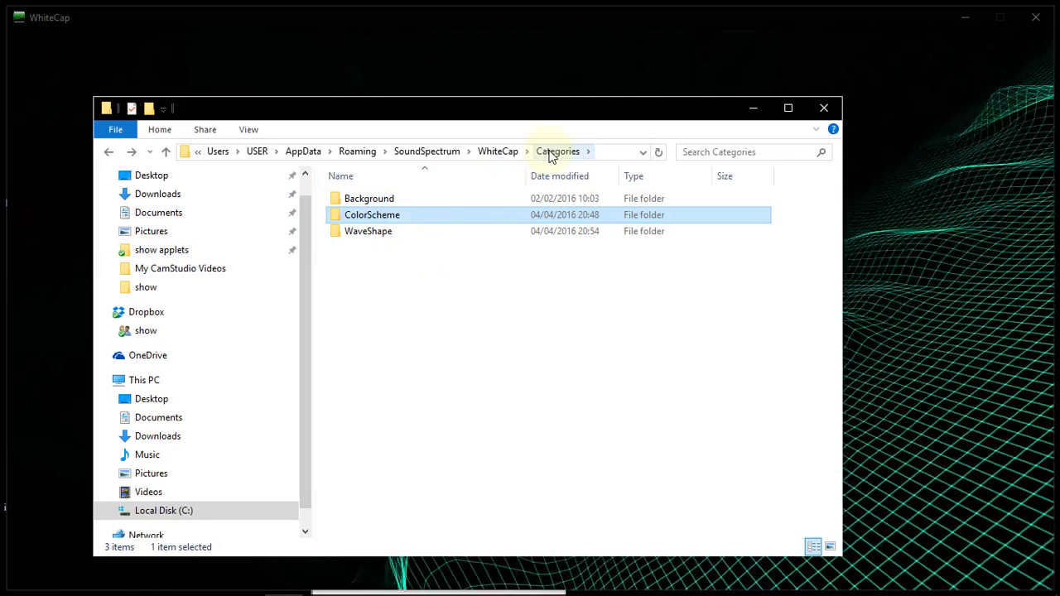
Go to WhiteCap's Themes folder and duplicate the (Custom Theme) file
{"action": "left_click", "coordinate": [500, 152]}
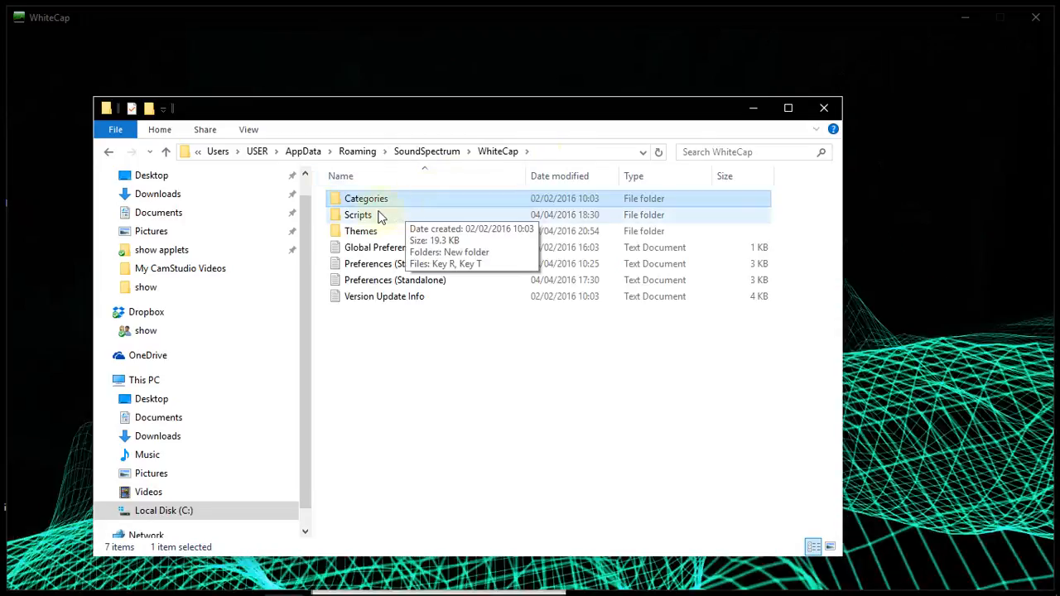
{"action": "double_click", "coordinate": [369, 232]}
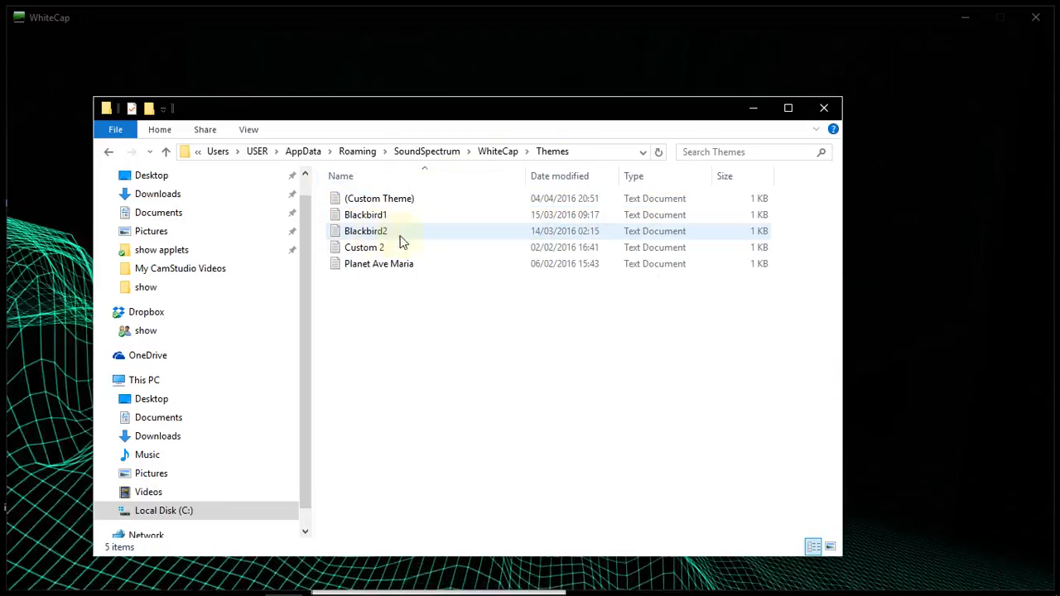
{"action": "left_click", "coordinate": [418, 198]}
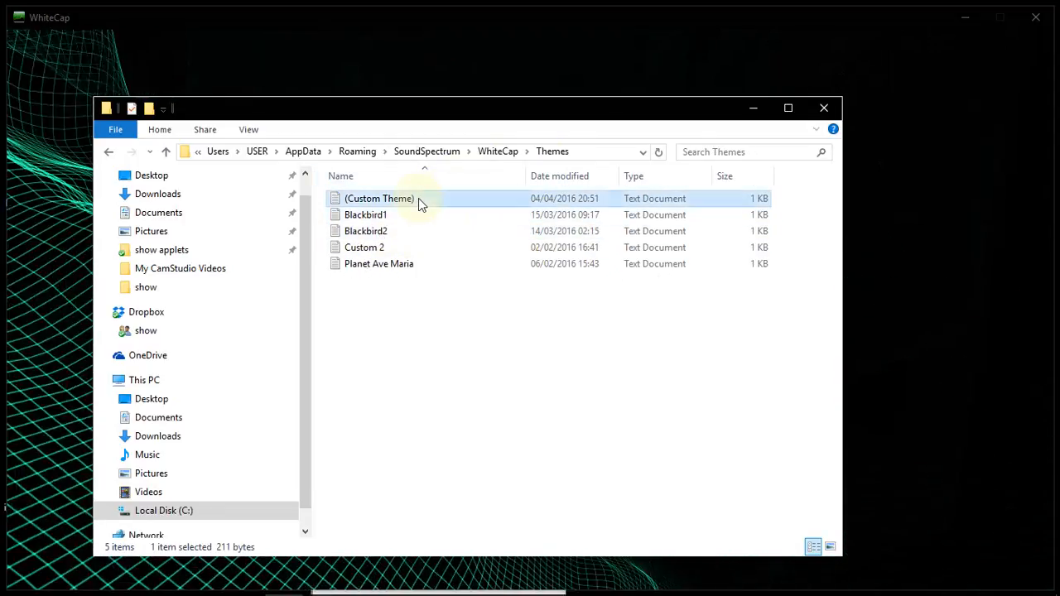
{"action": "key", "text": "ctrl+v"}
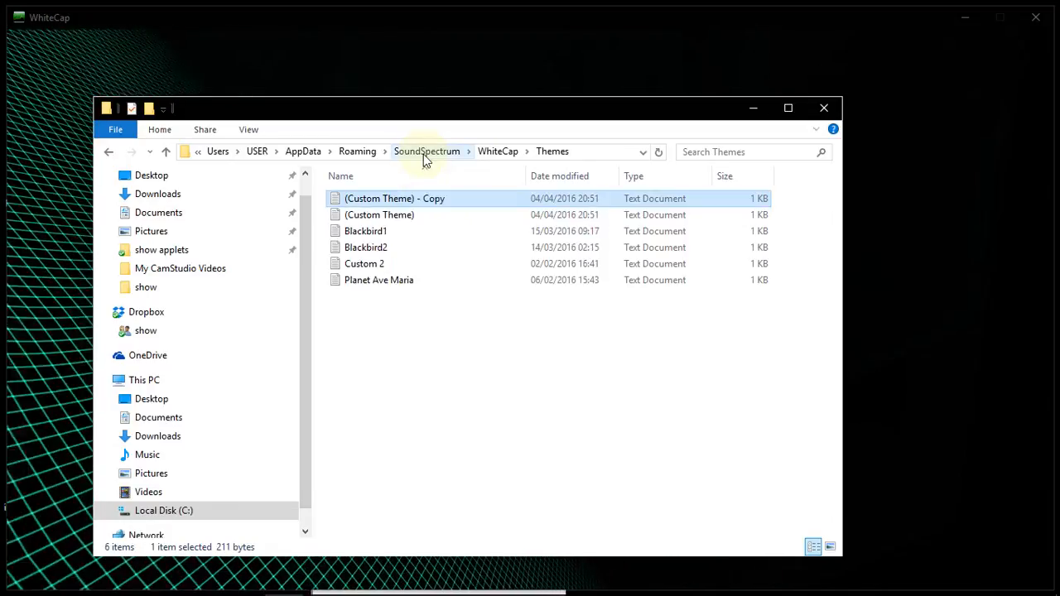
Rename the copied theme file (Tutorial)
{"action": "key", "text": "F2"}
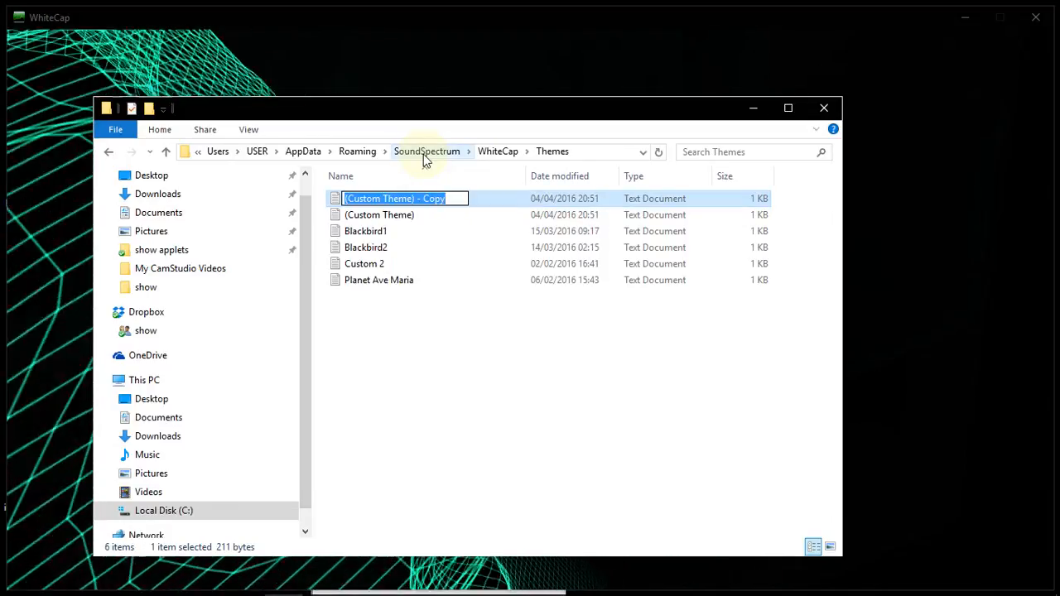
{"action": "key", "text": "End"}
{"action": "key", "text": "BackSpace"}
{"action": "key", "text": "BackSpace"}
{"action": "key", "text": "BackSpace"}
{"action": "key", "text": "BackSpace"}
{"action": "key", "text": "BackSpace"}
{"action": "key", "text": "BackSpace"}
{"action": "key", "text": "BackSpace"}
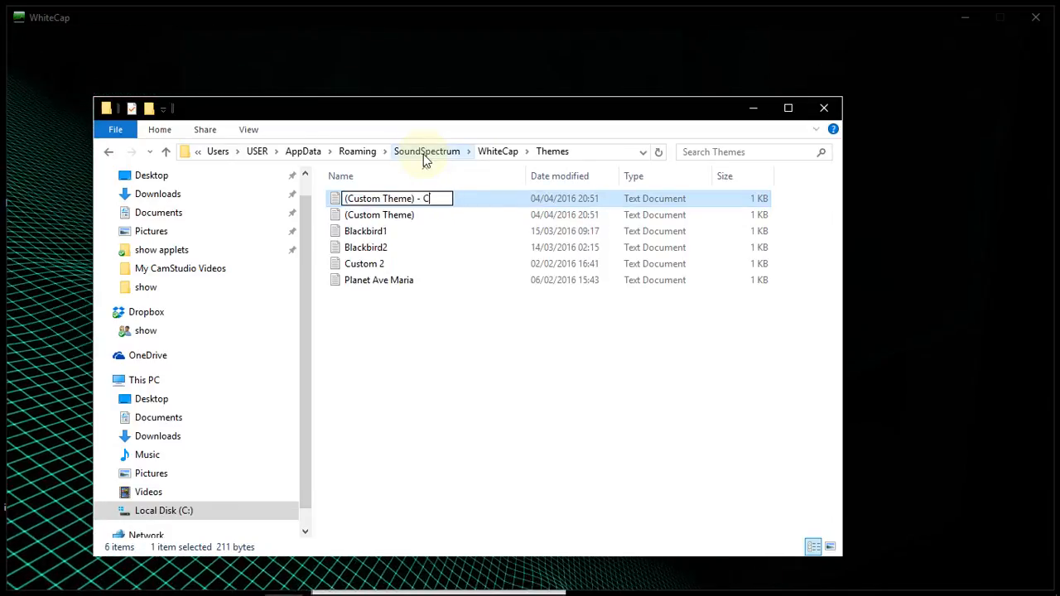
{"action": "key", "text": "BackSpace"}
{"action": "key", "text": "BackSpace"}
{"action": "key", "text": "BackSpace"}
{"action": "key", "text": "BackSpace"}
{"action": "key", "text": "BackSpace"}
{"action": "key", "text": "BackSpace"}
{"action": "key", "text": "BackSpace"}
{"action": "key", "text": "BackSpace"}
{"action": "key", "text": "BackSpace"}
{"action": "key", "text": "BackSpace"}
{"action": "key", "text": "BackSpace"}
{"action": "key", "text": "BackSpace"}
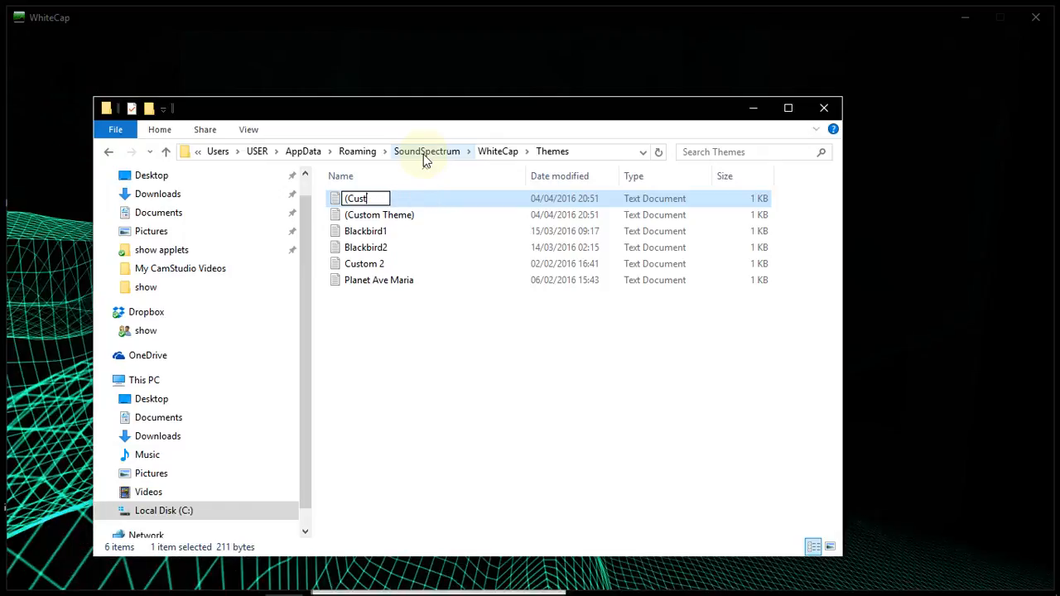
{"action": "key", "text": "BackSpace"}
{"action": "type", "text": "T"}
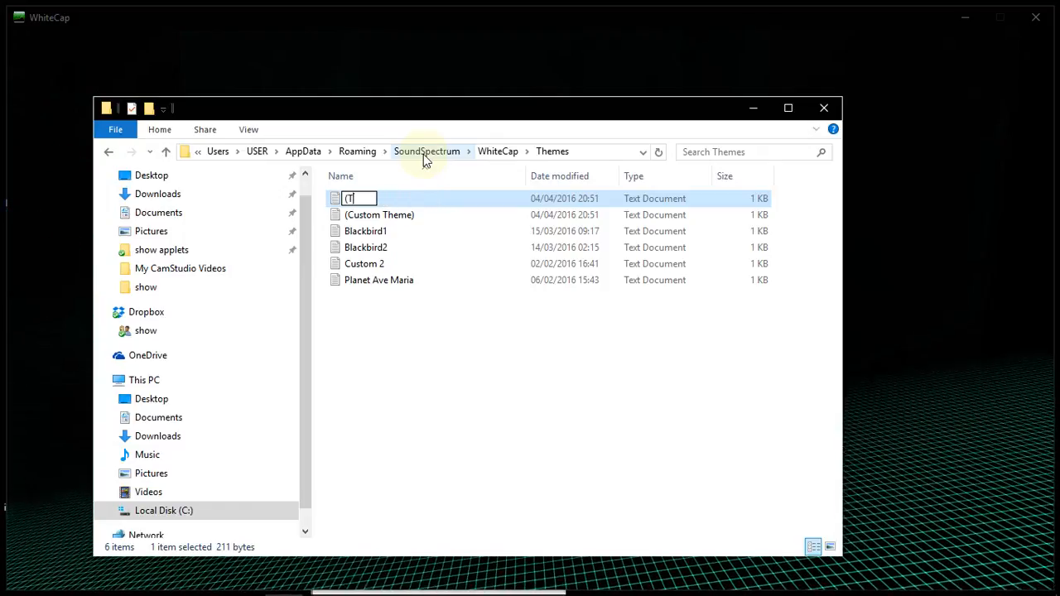
{"action": "type", "text": "utorial"}
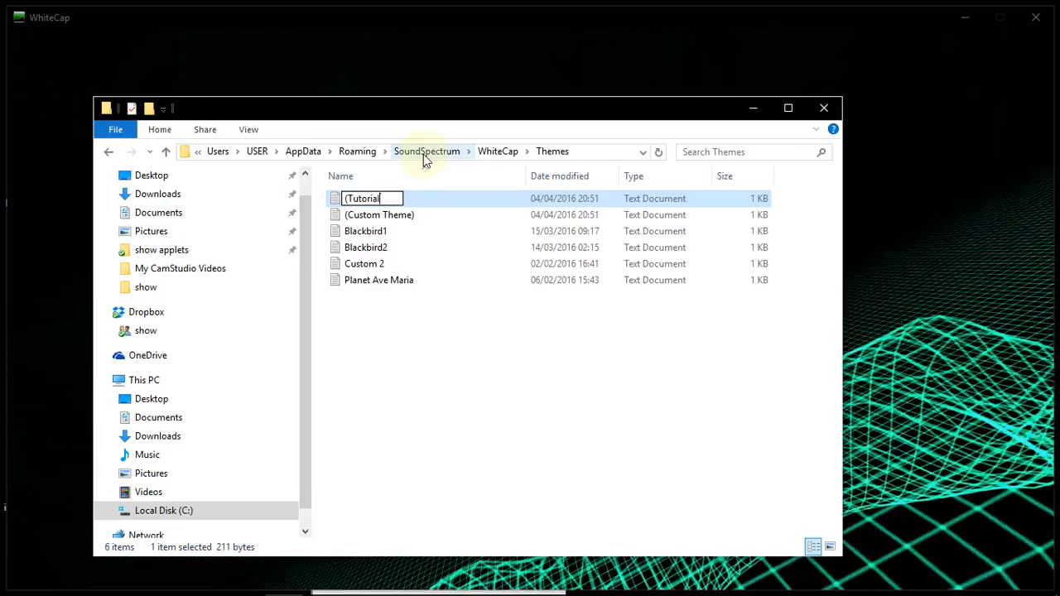
{"action": "type", "text": ")"}
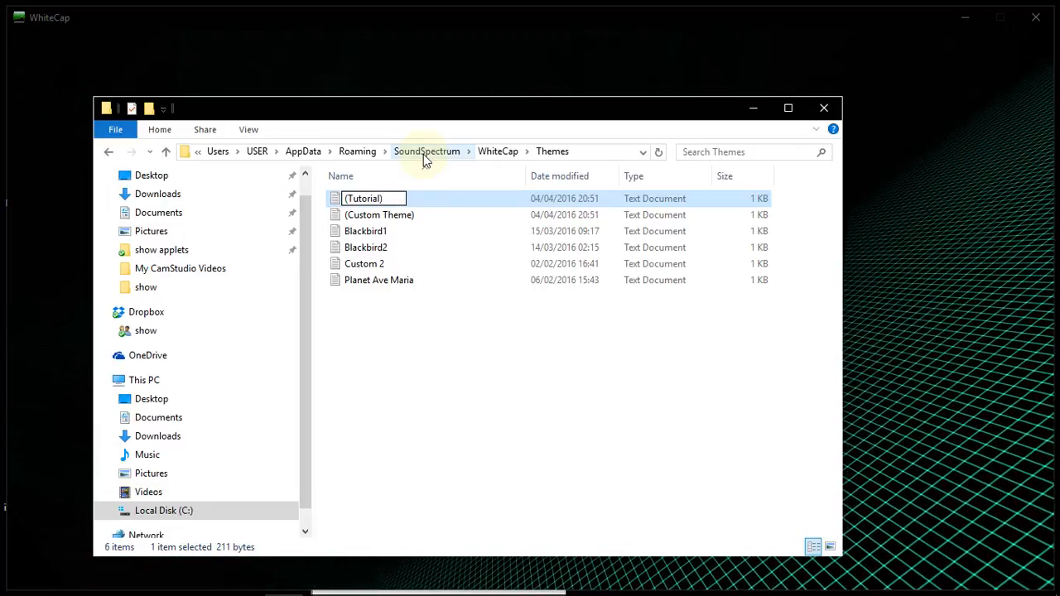
{"action": "key", "text": "Return"}
In the (Tutorial) theme file, set ThemeName to "(Tutorial)", empty Background.CategoryExpr and set ColorScheme.CategoryExpr to "+(Tutorial)"
{"action": "key", "text": "Return"}
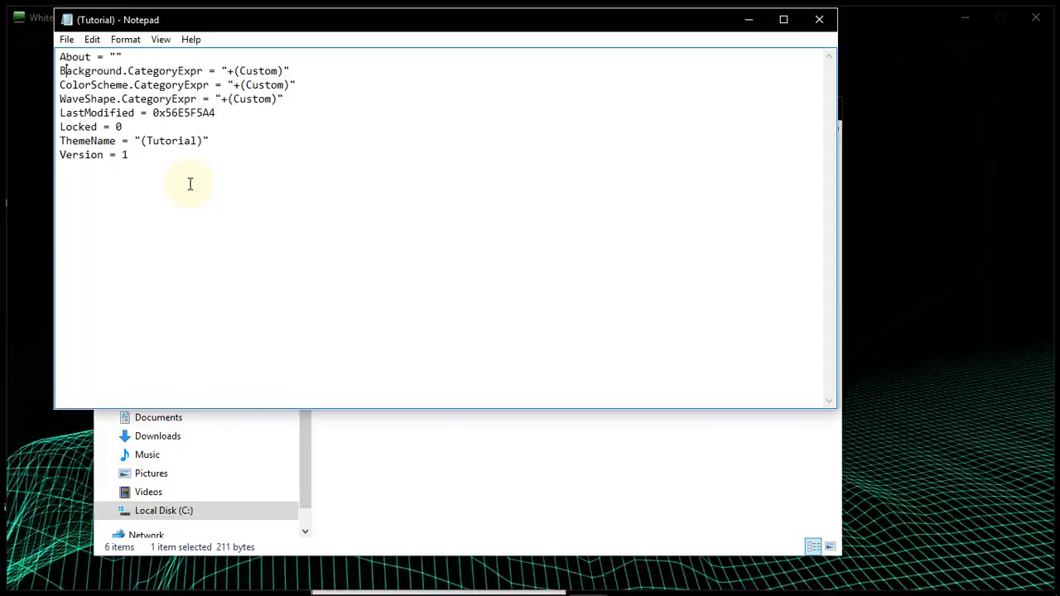
{"action": "key", "text": "Right"}
{"action": "key", "text": "Right"}
{"action": "key", "text": "Right"}
{"action": "key", "text": "Right"}
{"action": "key", "text": "Right"}
{"action": "key", "text": "Right"}
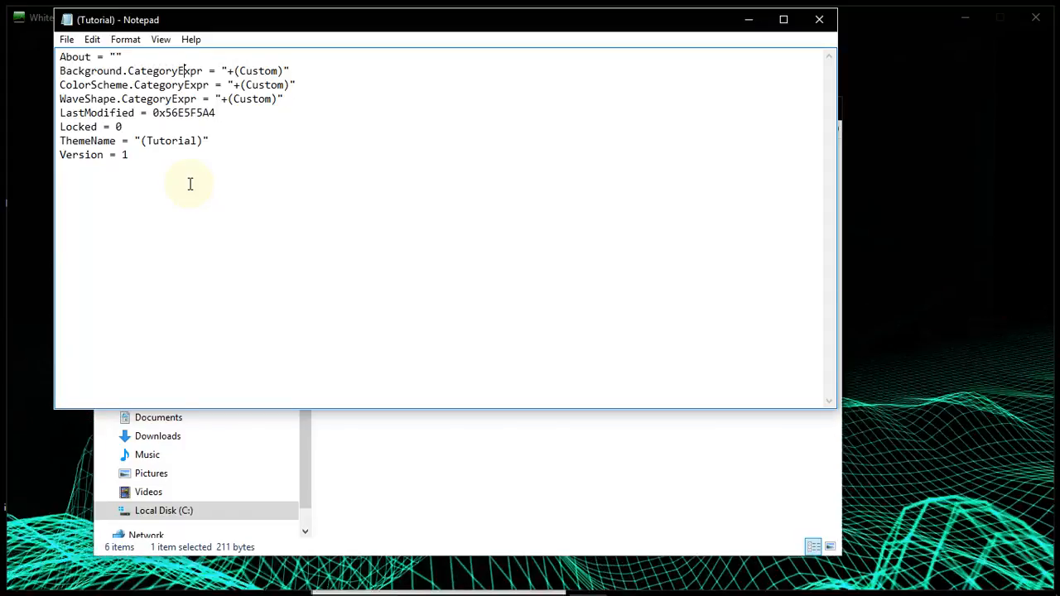
{"action": "key", "text": "Right"}
{"action": "key", "text": "Right"}
{"action": "key", "text": "Right"}
{"action": "key", "text": "Right"}
{"action": "key", "text": "Right"}
{"action": "key", "text": "Right"}
{"action": "key", "text": "Right"}
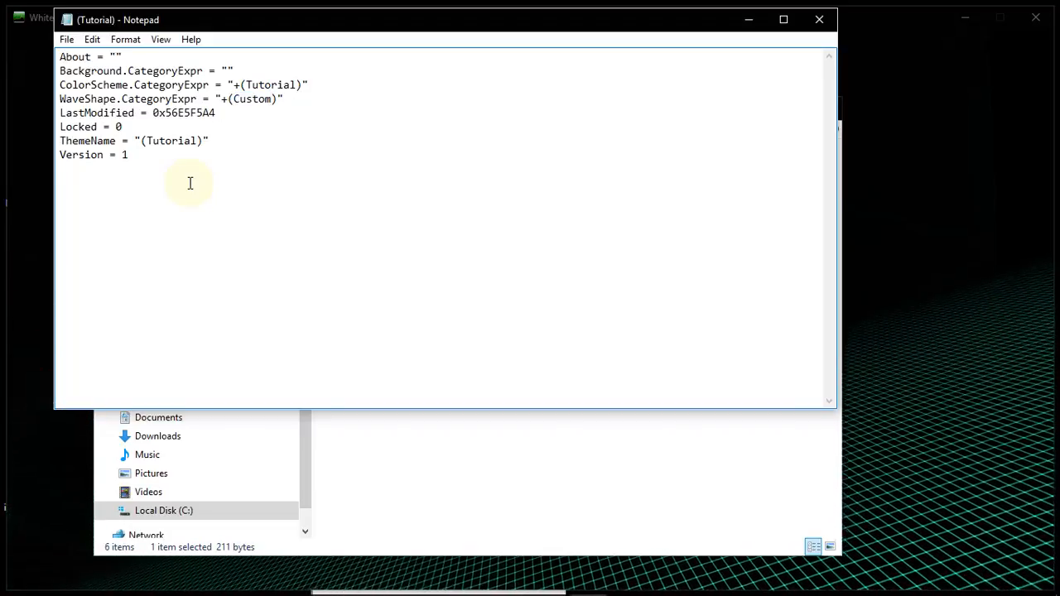
Set the theme's WaveShape.CategoryExpr to "+(TutorialWaves)", save and close the file, and switch back to WhiteCap
{"action": "key", "text": "shift+Left"}
{"action": "key", "text": "shift+Left"}
{"action": "key", "text": "shift+Left"}
{"action": "key", "text": "shift+Left"}
{"action": "key", "text": "shift+Left"}
{"action": "key", "text": "shift+Left"}
{"action": "key", "text": "shift+Left"}
{"action": "key", "text": "shift+Left"}
{"action": "key", "text": "shift+Right"}
{"action": "key", "text": "shift+Right"}
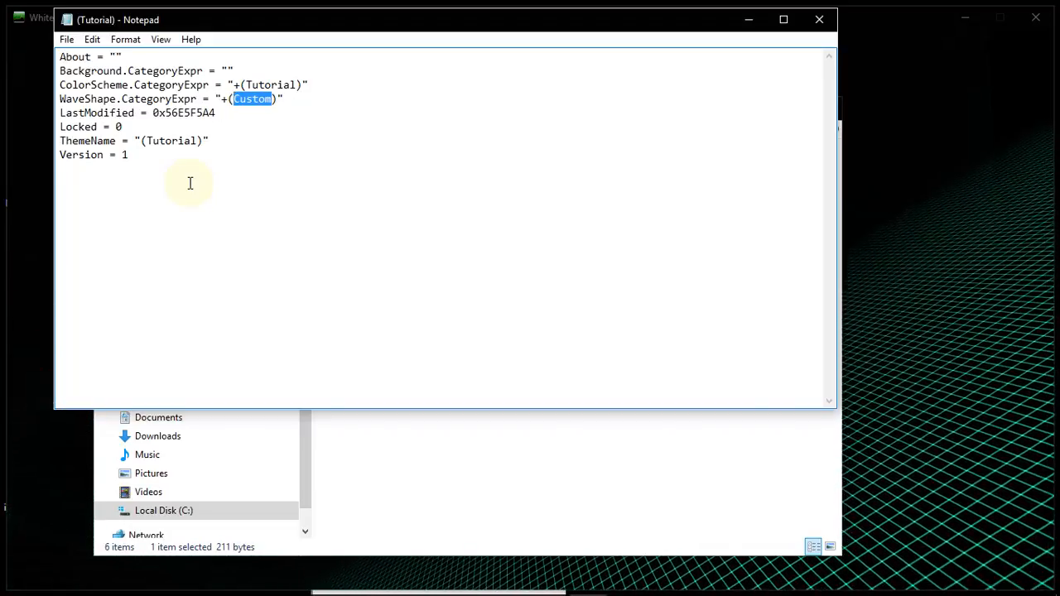
{"action": "type", "text": "Tutori"}
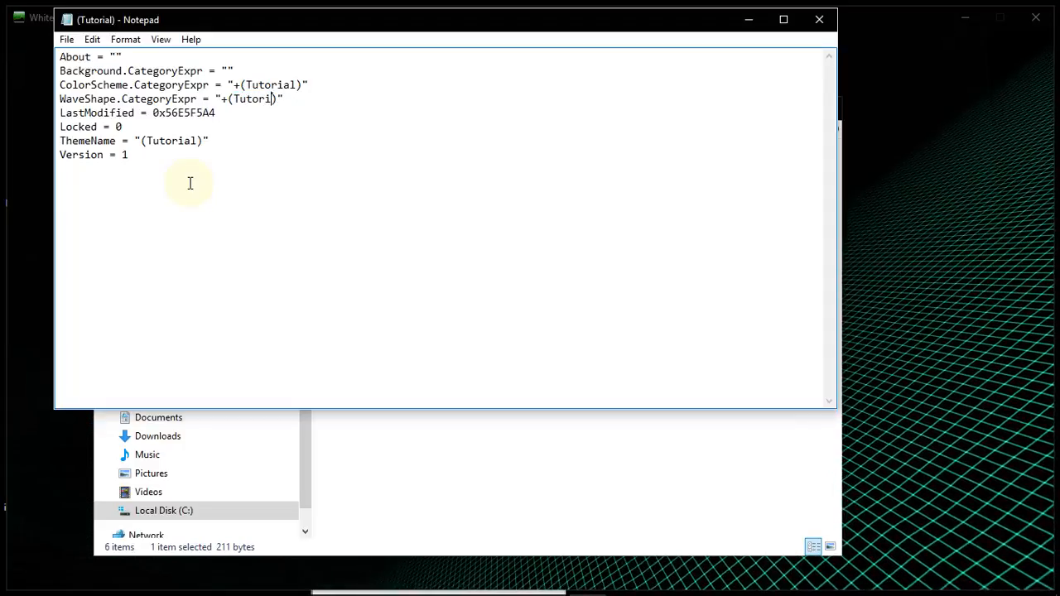
{"action": "type", "text": "alWaves"}
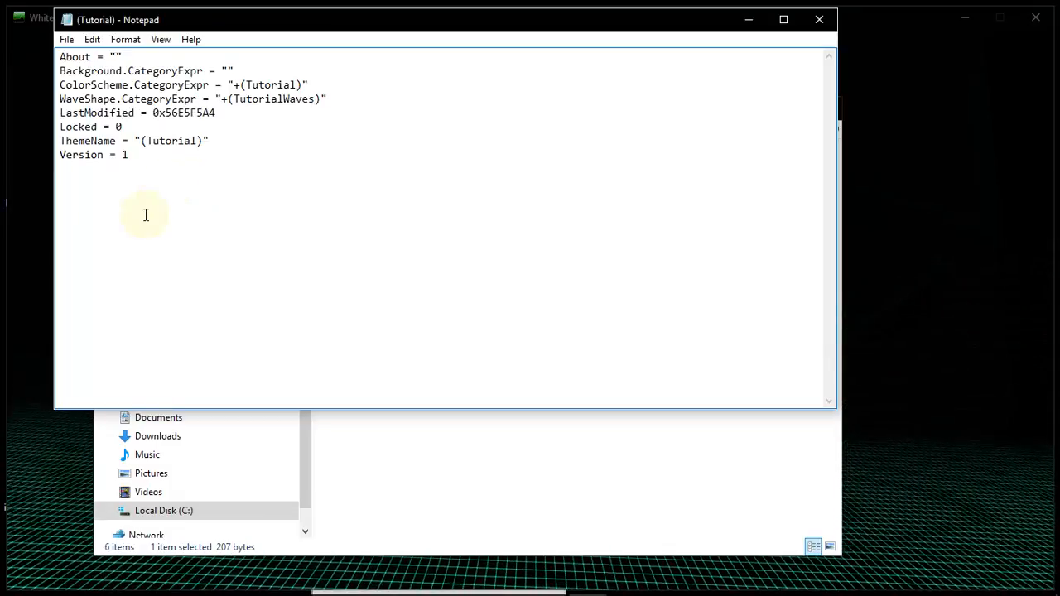
{"action": "left_click", "coordinate": [822, 20]}
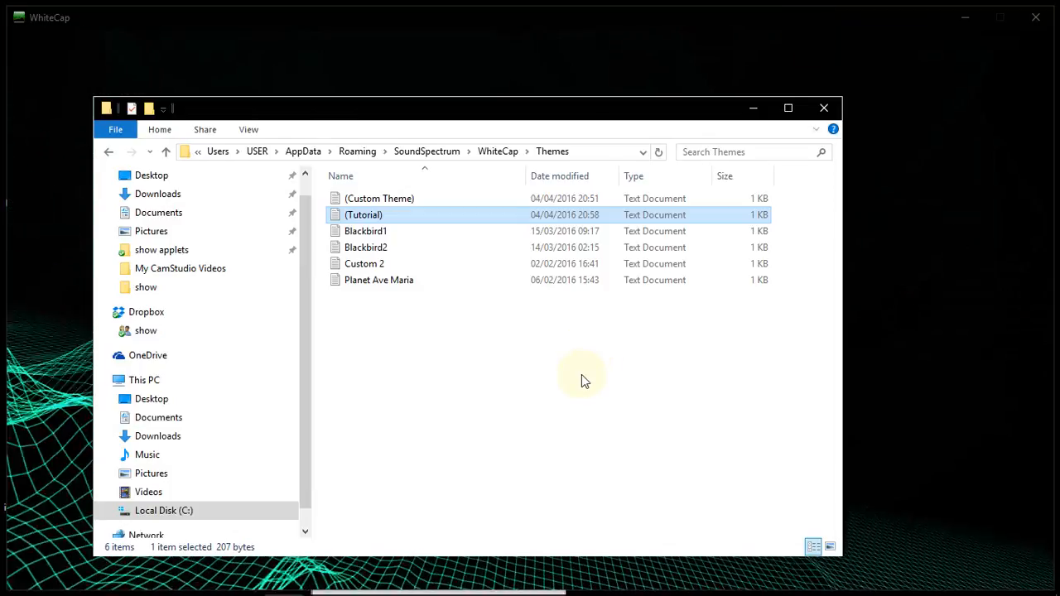
{"action": "left_click", "coordinate": [955, 100]}
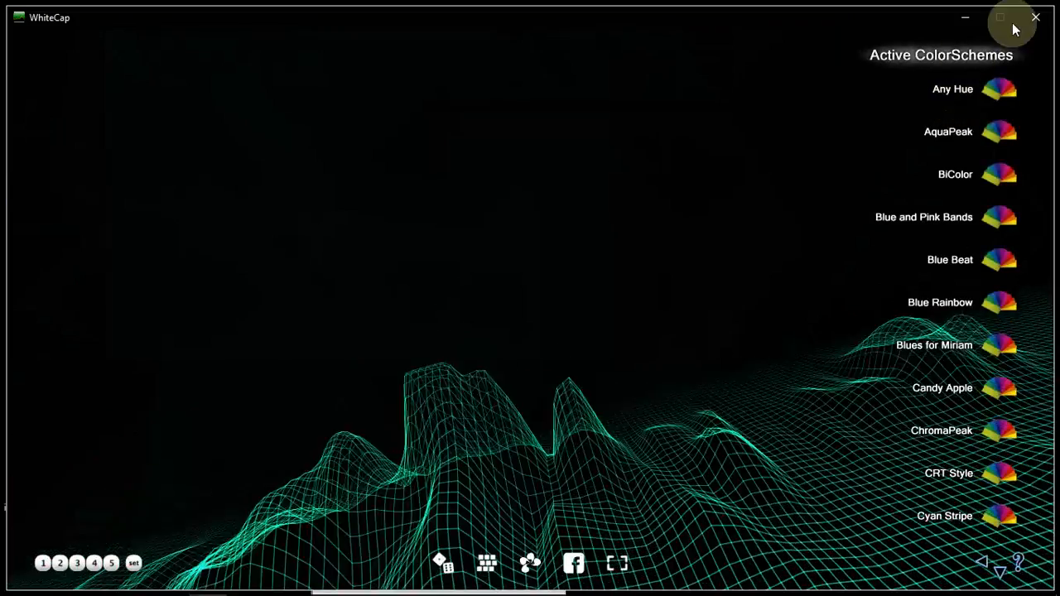
Restart WhiteCap and check the Active Theme choices for the new (Tutorial) theme
{"action": "left_click", "coordinate": [1035, 19]}
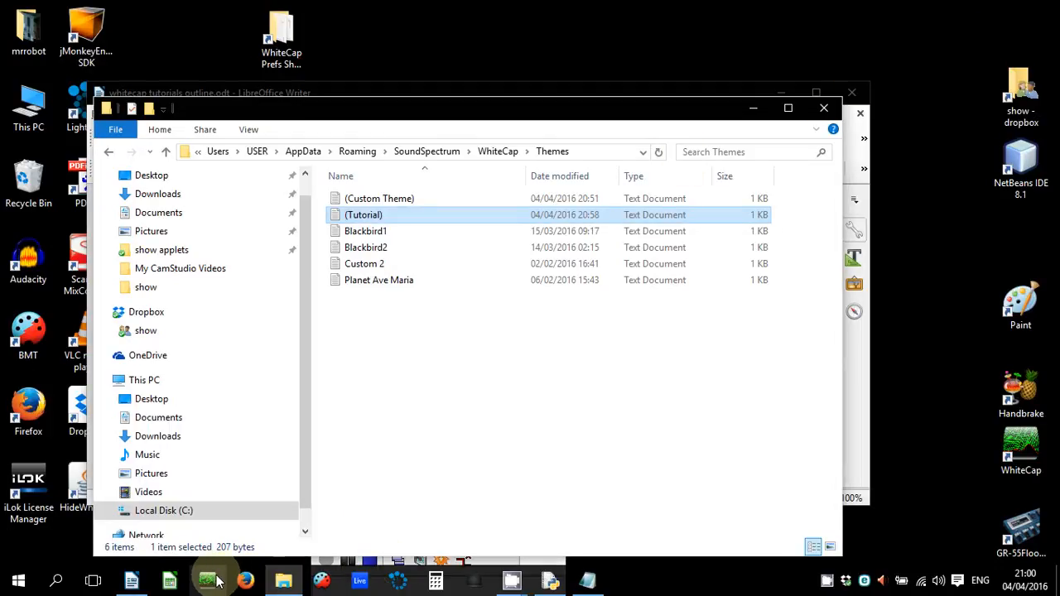
{"action": "left_click", "coordinate": [214, 579]}
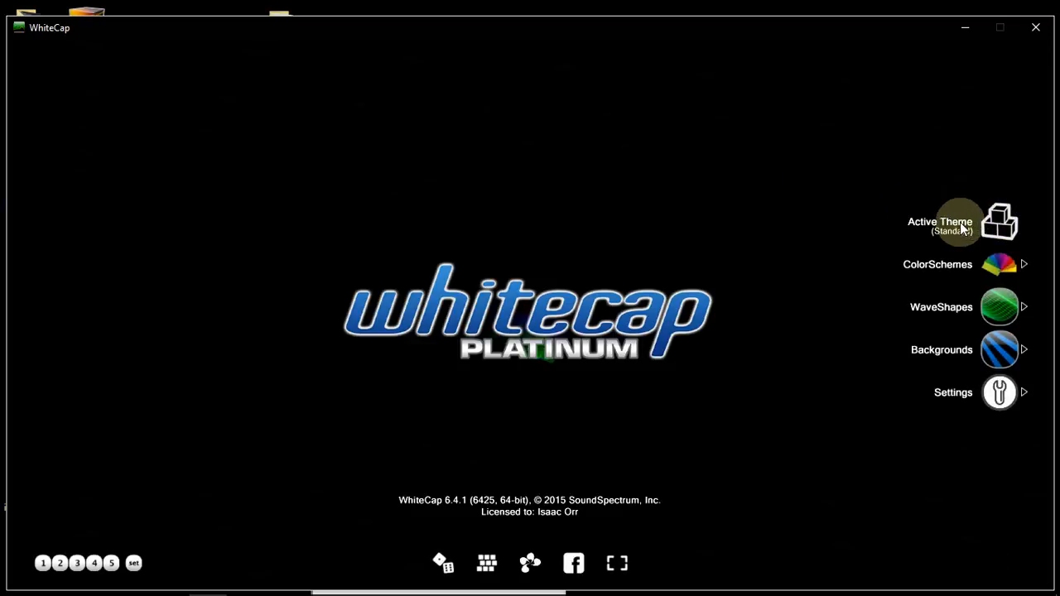
{"action": "left_click", "coordinate": [1007, 222]}
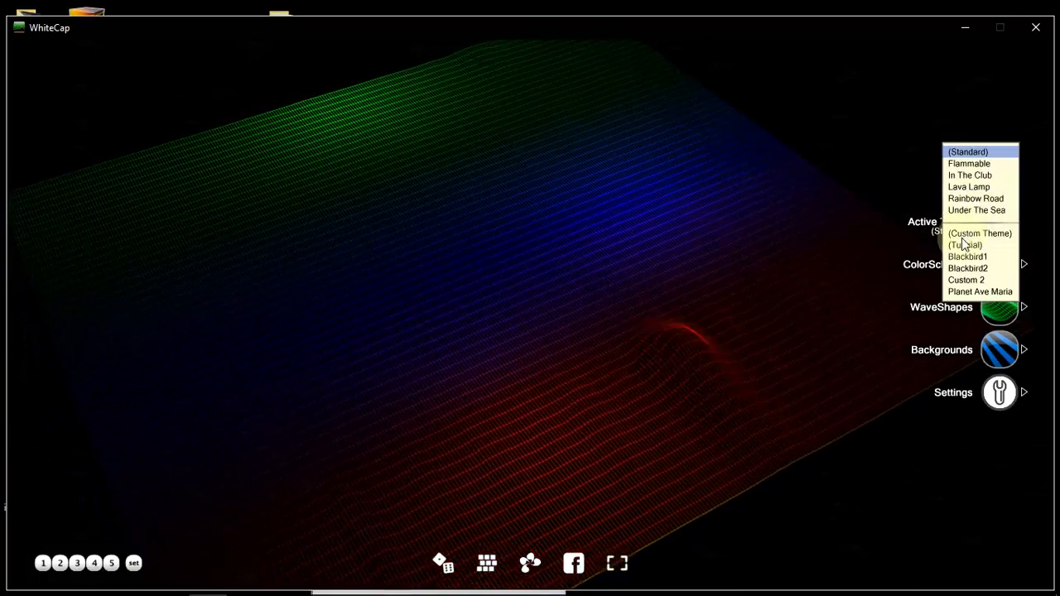
{"action": "left_click", "coordinate": [694, 242]}
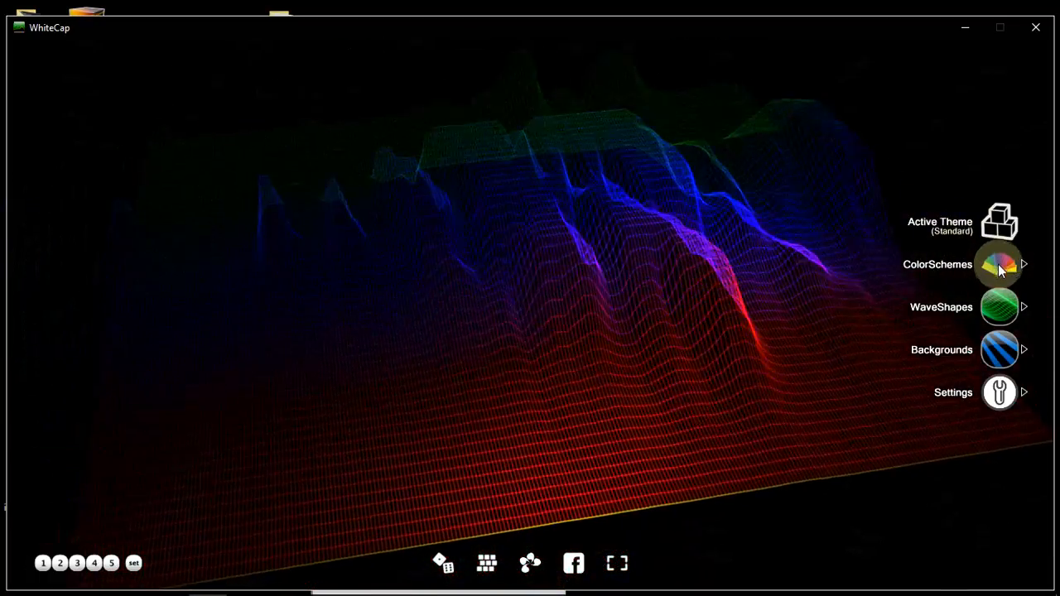
Browse the active color schemes and the active wave shapes available under the (Standard) theme
{"action": "left_click", "coordinate": [999, 265]}
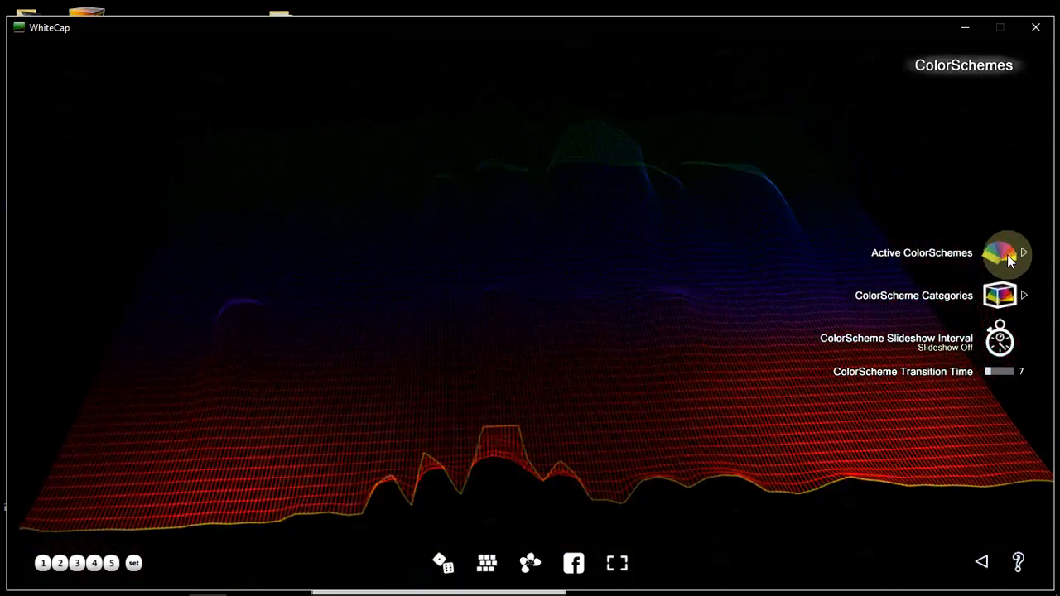
{"action": "left_click", "coordinate": [1007, 254]}
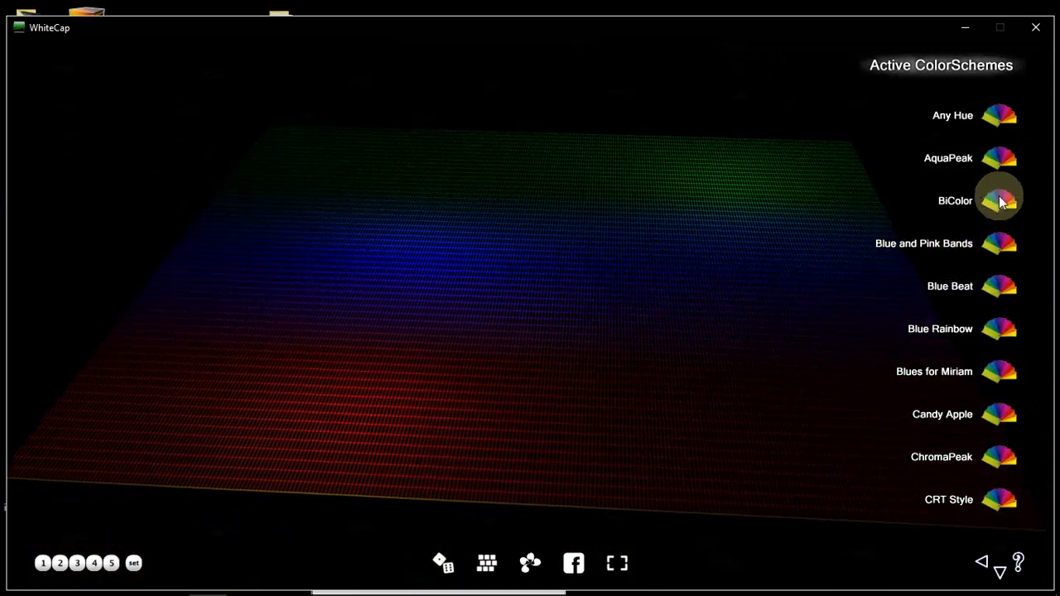
{"action": "scroll", "coordinate": [973, 457], "scroll_direction": "down", "scroll_amount": 10}
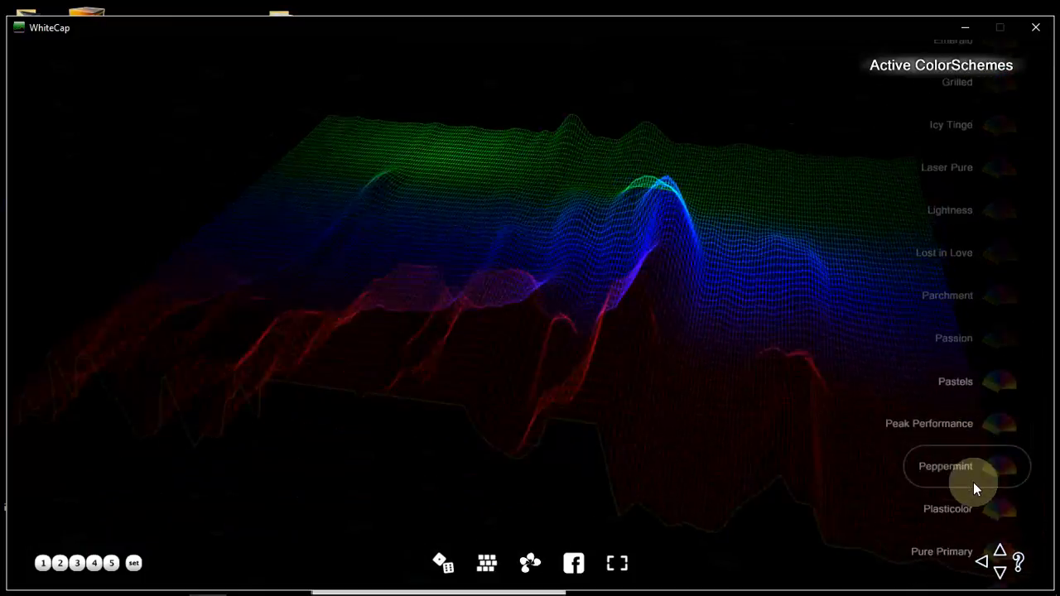
{"action": "left_click", "coordinate": [982, 563]}
{"action": "left_click", "coordinate": [982, 563]}
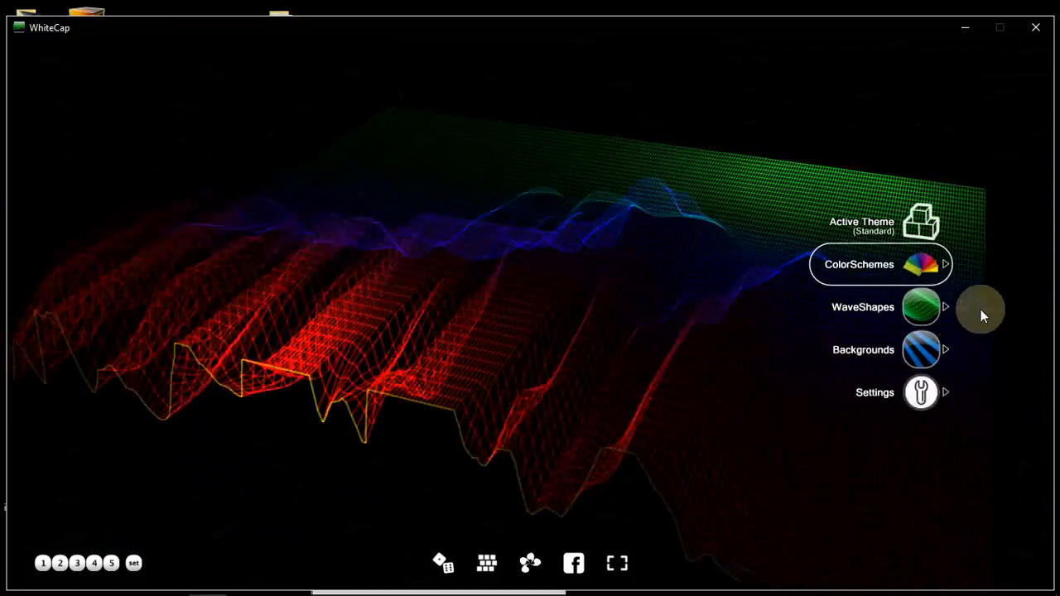
{"action": "left_click", "coordinate": [979, 306]}
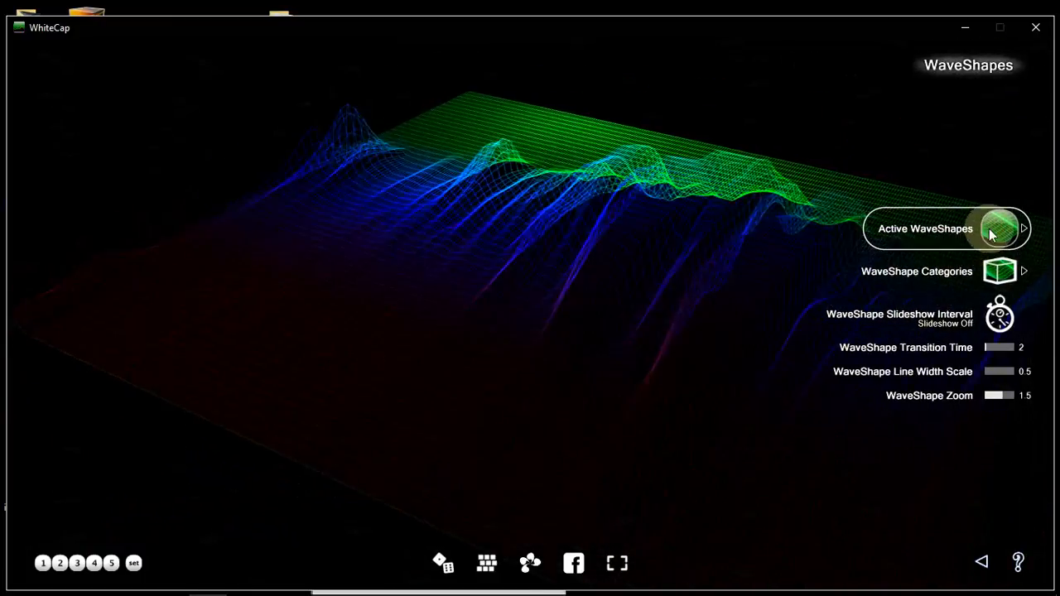
{"action": "left_click", "coordinate": [990, 229]}
{"action": "scroll", "coordinate": [998, 235], "scroll_direction": "down", "scroll_amount": 10}
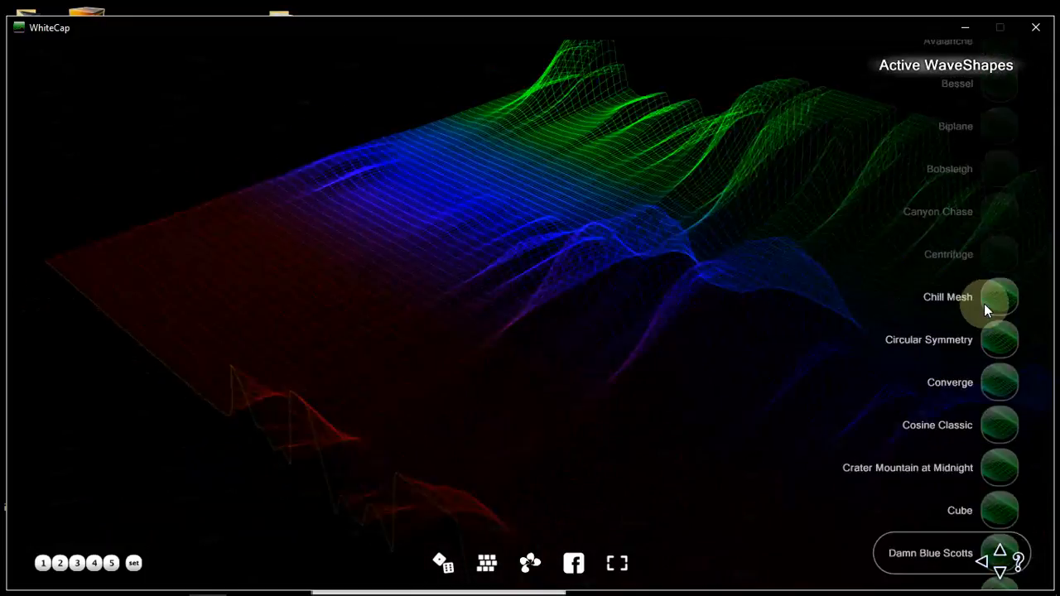
{"action": "left_click", "coordinate": [981, 563]}
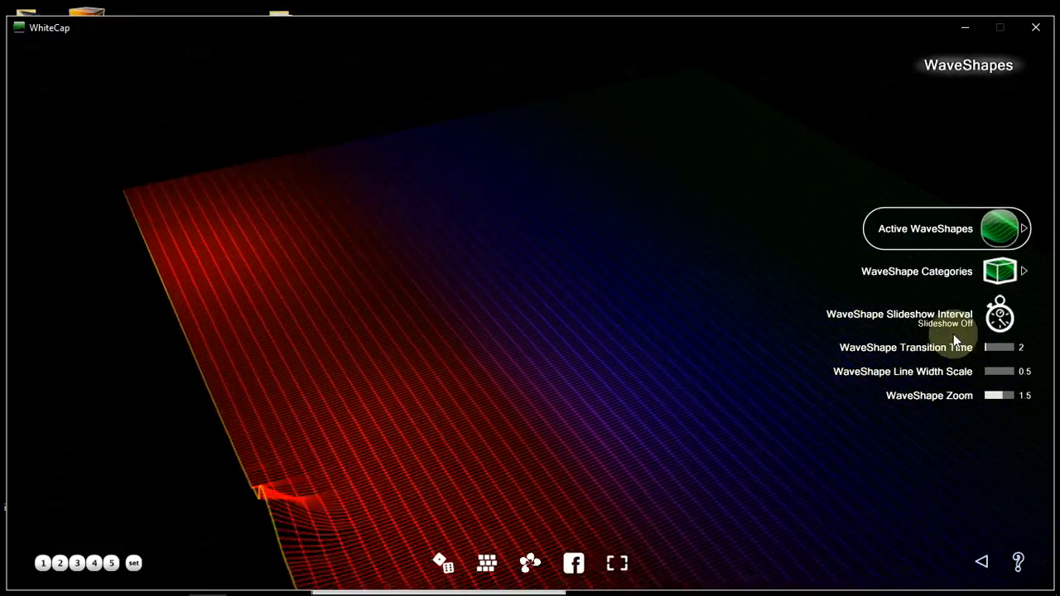
Set the WaveShape slideshow interval to 5 seconds
{"action": "left_click", "coordinate": [955, 324]}
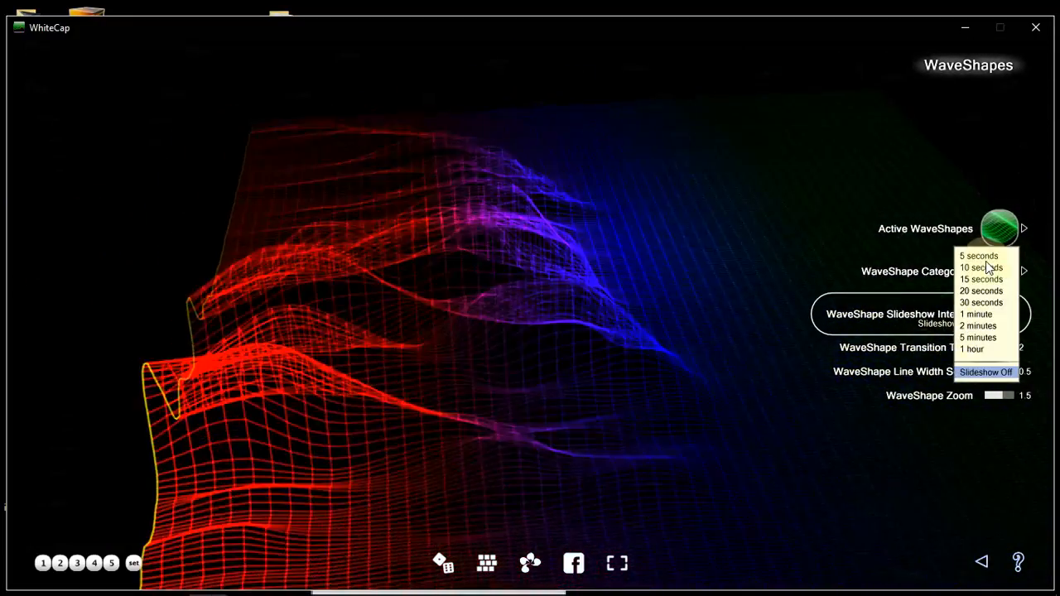
{"action": "left_click", "coordinate": [976, 256]}
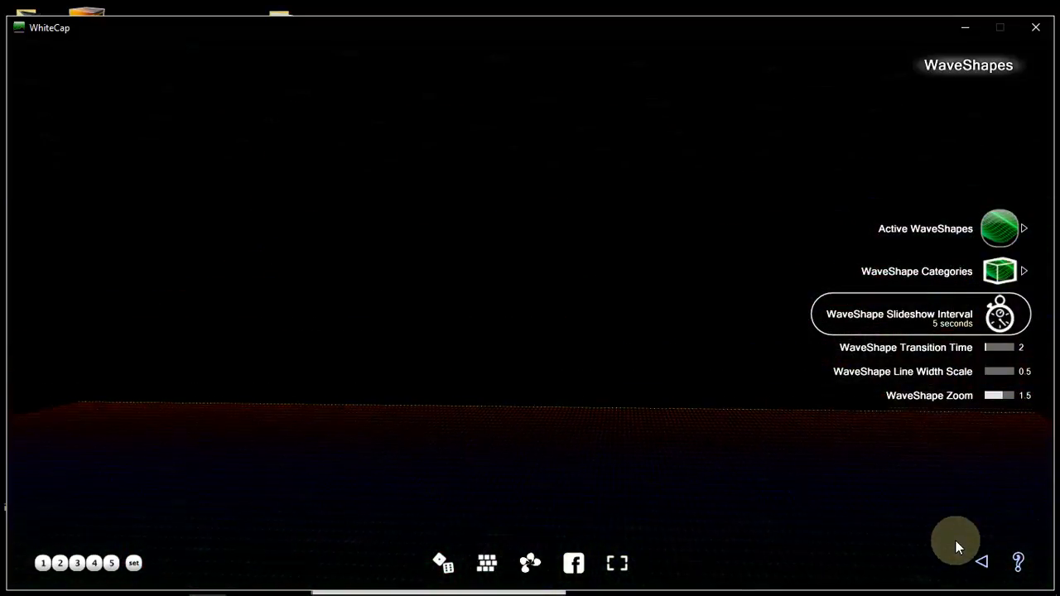
{"action": "left_click", "coordinate": [981, 564]}
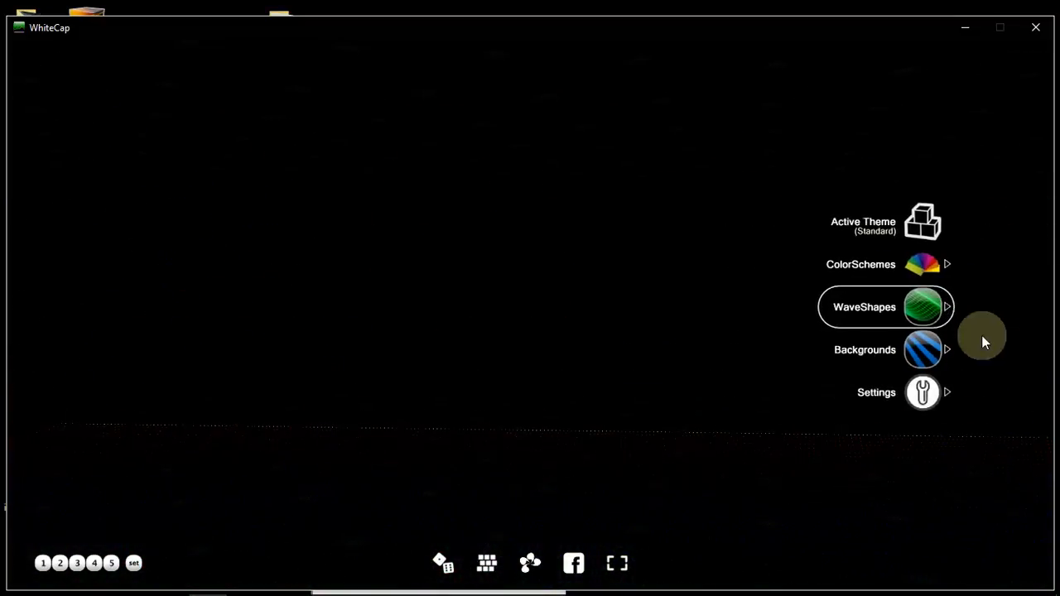
Check the active color schemes once more and set the ColorScheme slideshow interval to 5 seconds
{"action": "left_click", "coordinate": [989, 266]}
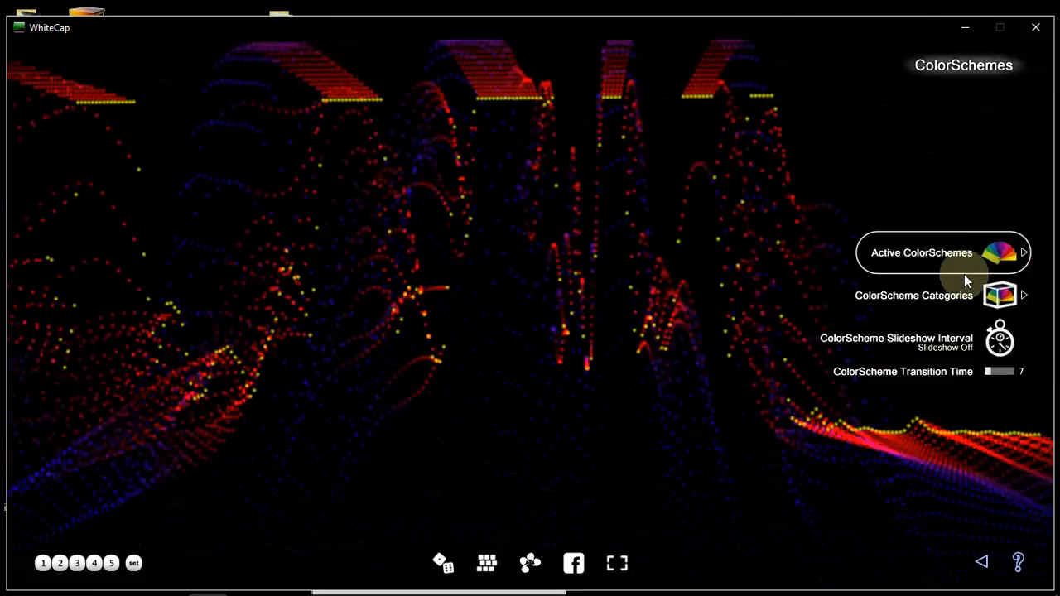
{"action": "left_click", "coordinate": [987, 255]}
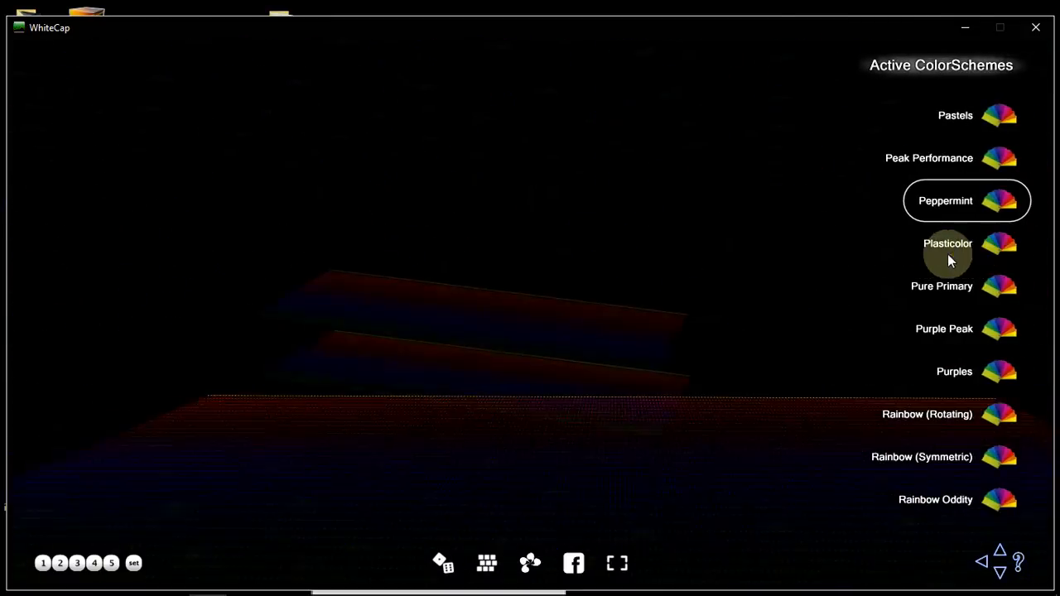
{"action": "left_click", "coordinate": [976, 563]}
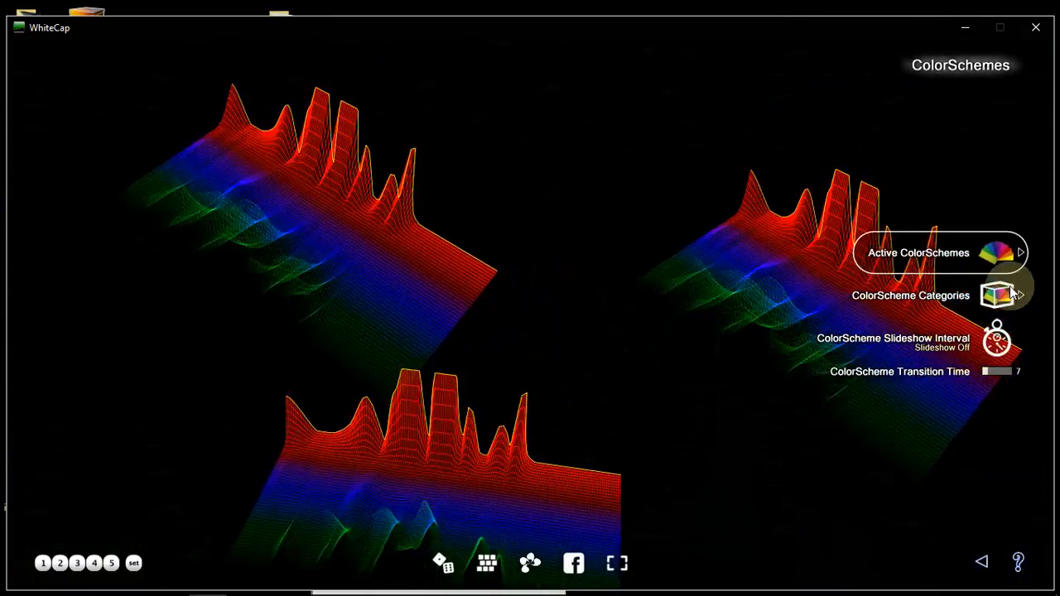
{"action": "left_click", "coordinate": [989, 339]}
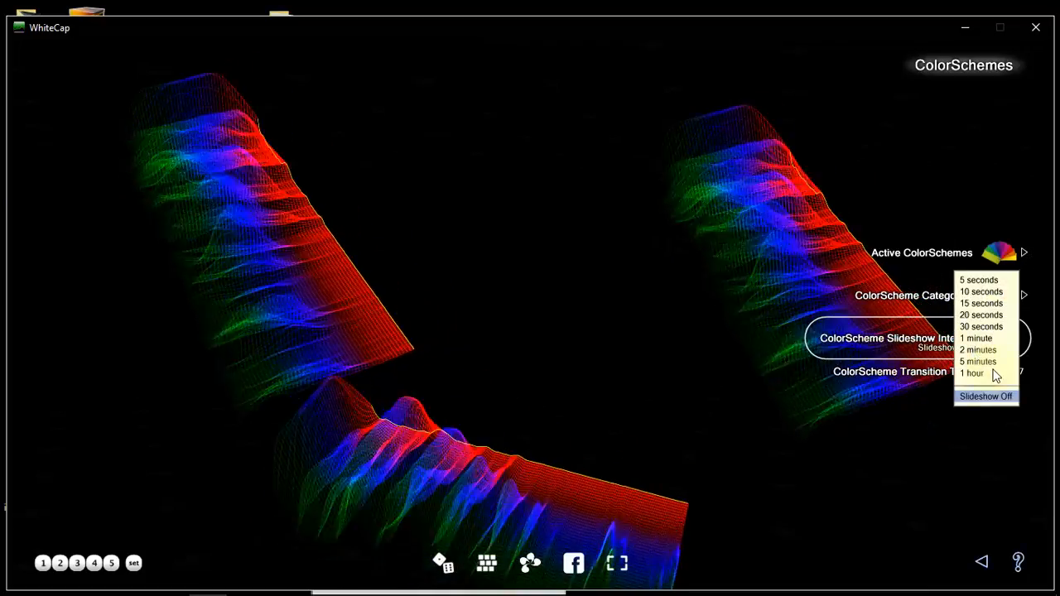
{"action": "left_click", "coordinate": [982, 280]}
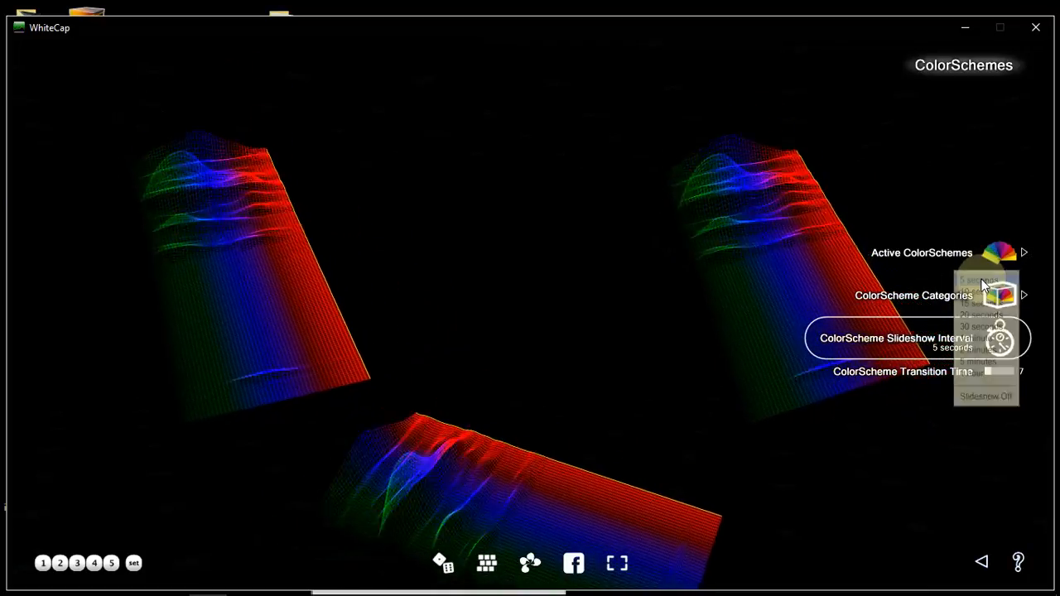
{"action": "left_click", "coordinate": [981, 560]}
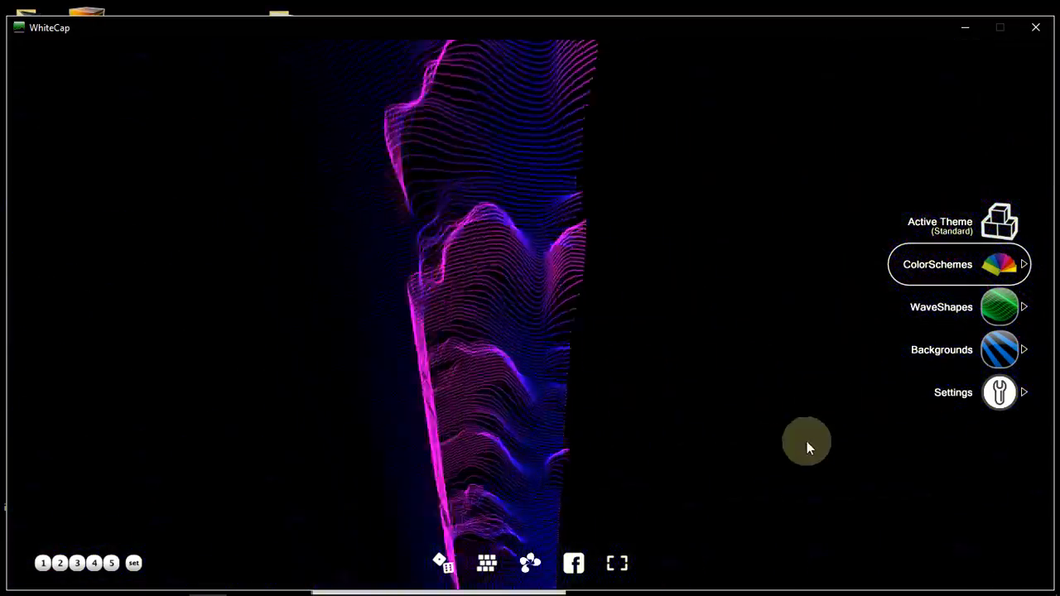
Switch the active theme to (Tutorial) and review which color schemes are active in it
{"action": "left_click", "coordinate": [970, 217]}
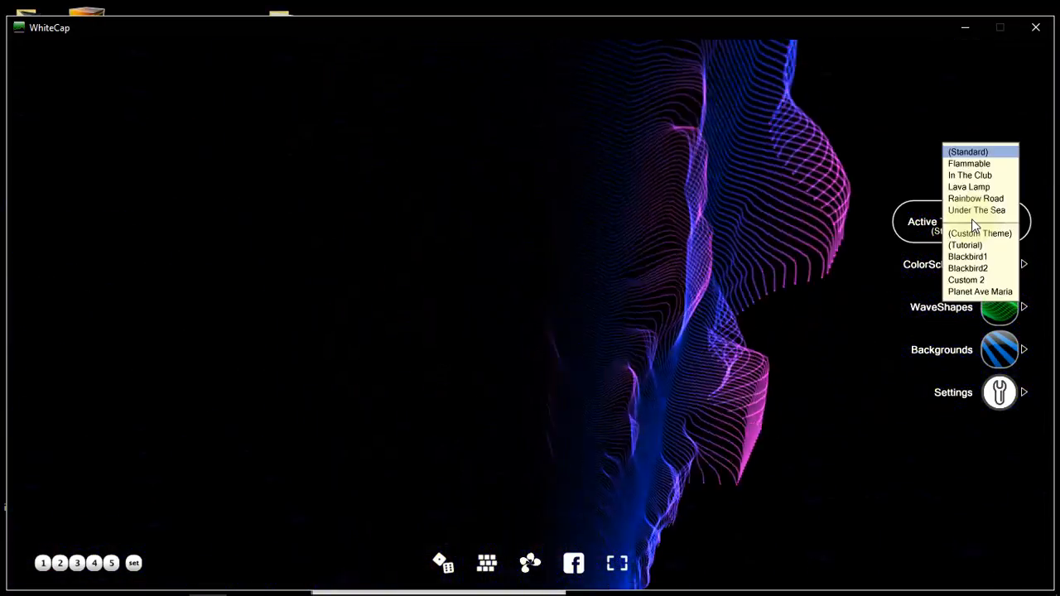
{"action": "left_click", "coordinate": [964, 244]}
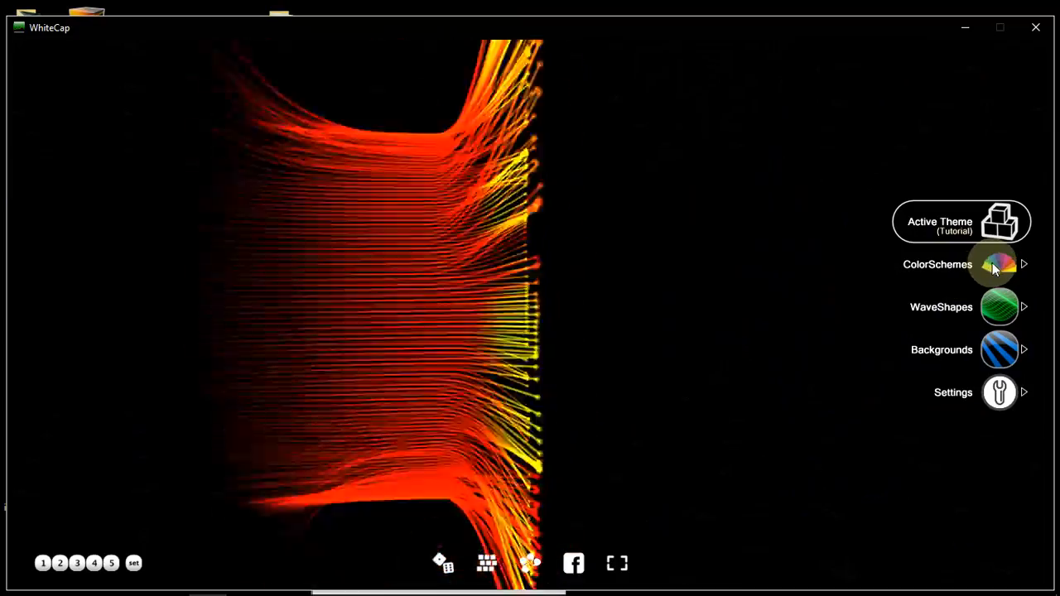
{"action": "left_click", "coordinate": [993, 263]}
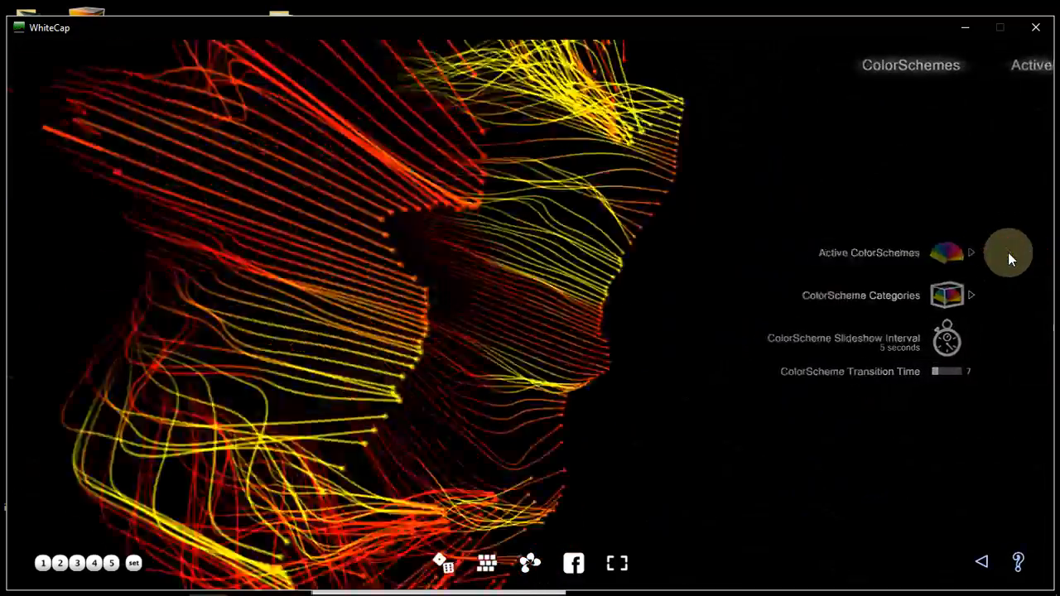
{"action": "left_click", "coordinate": [1008, 252]}
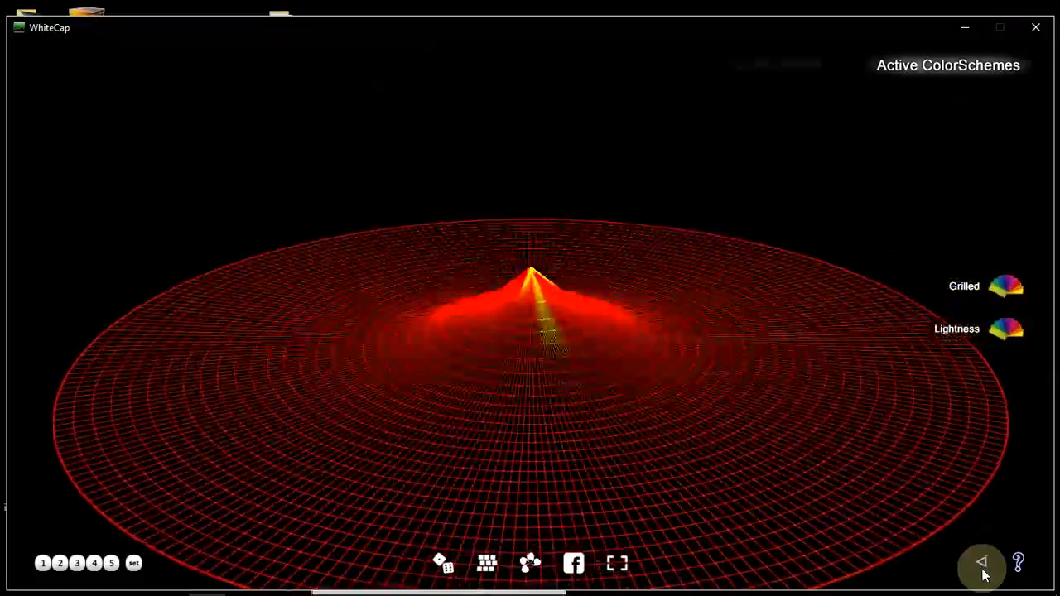
{"action": "left_click", "coordinate": [983, 568]}
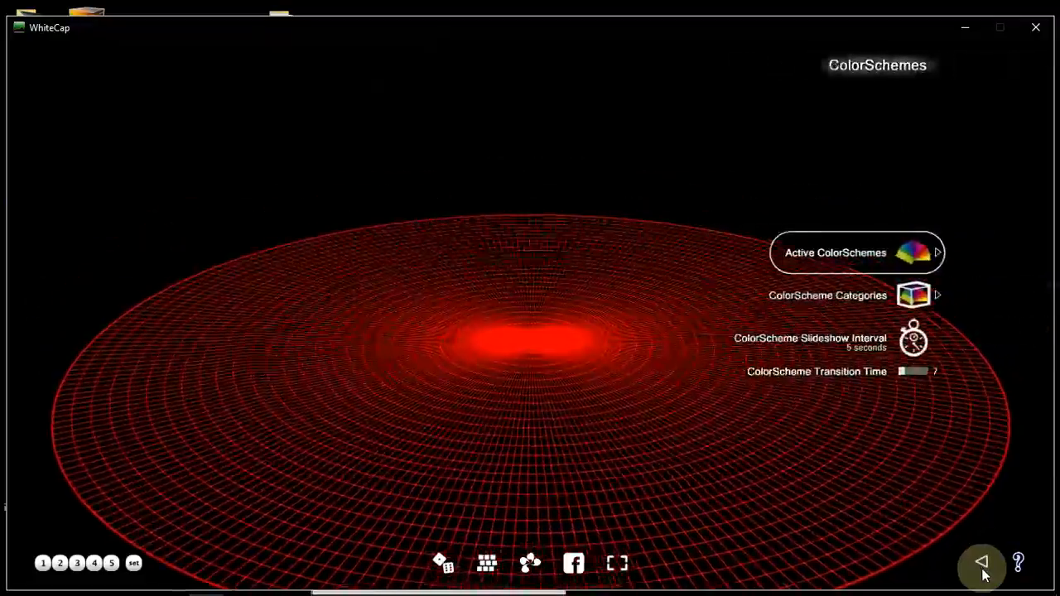
{"action": "left_click", "coordinate": [982, 568]}
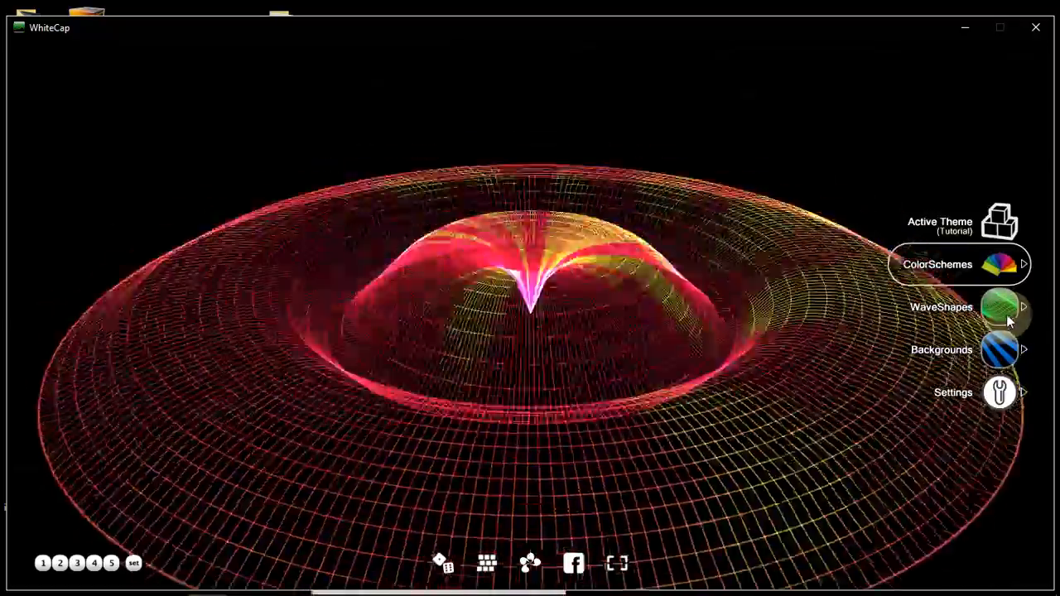
Review the (Tutorial) theme's active wave shapes, and close WhiteCap
{"action": "left_click", "coordinate": [1004, 311]}
{"action": "left_click", "coordinate": [983, 236]}
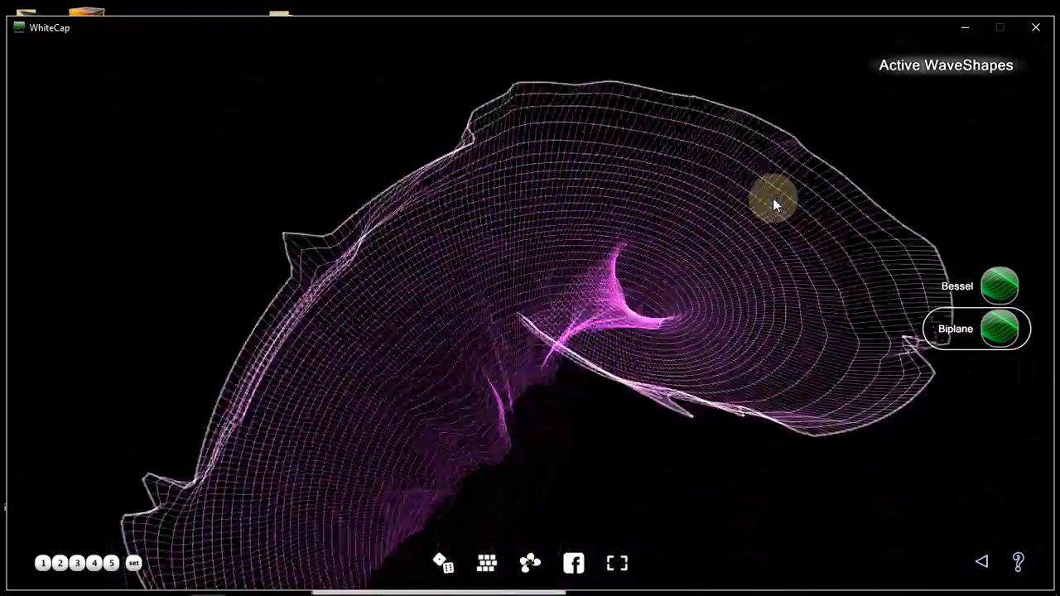
{"action": "left_click", "coordinate": [1034, 32]}
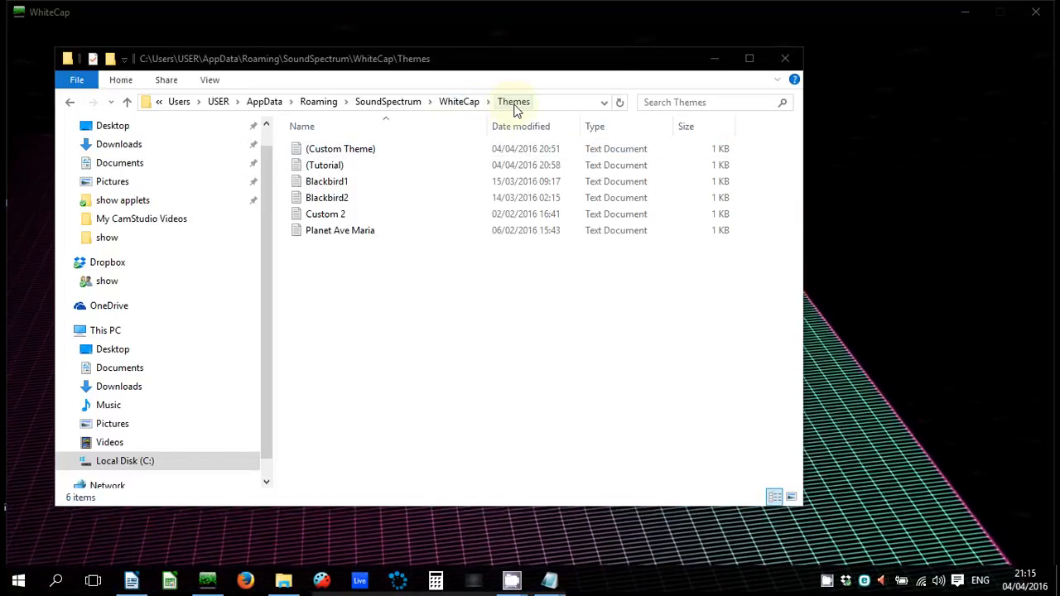
Go from the Themes folder to WhiteCap's Scripts folder and duplicate the Key R script file
{"action": "left_click", "coordinate": [464, 101]}
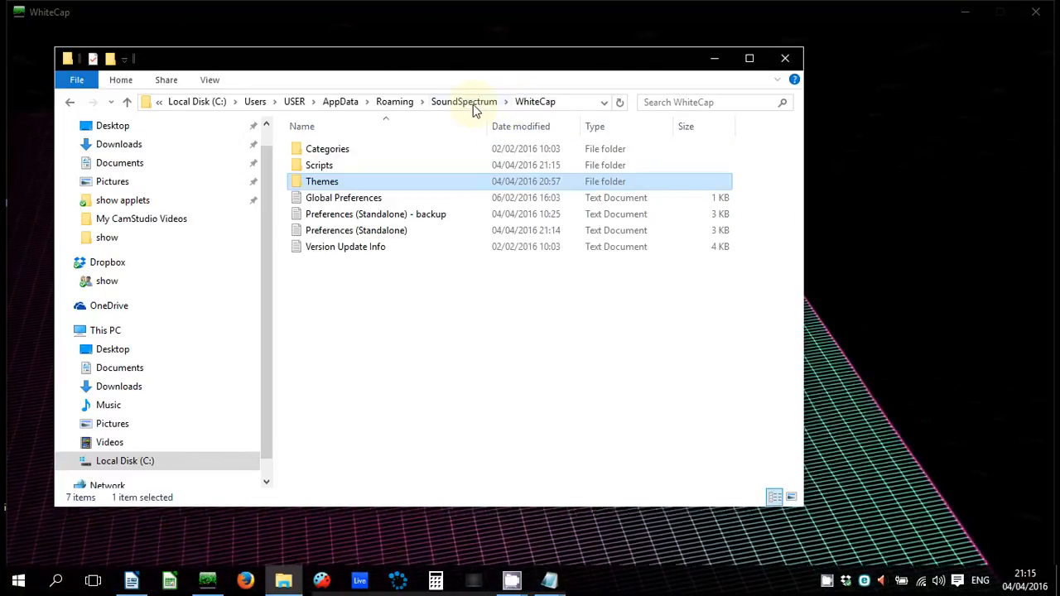
{"action": "double_click", "coordinate": [353, 164]}
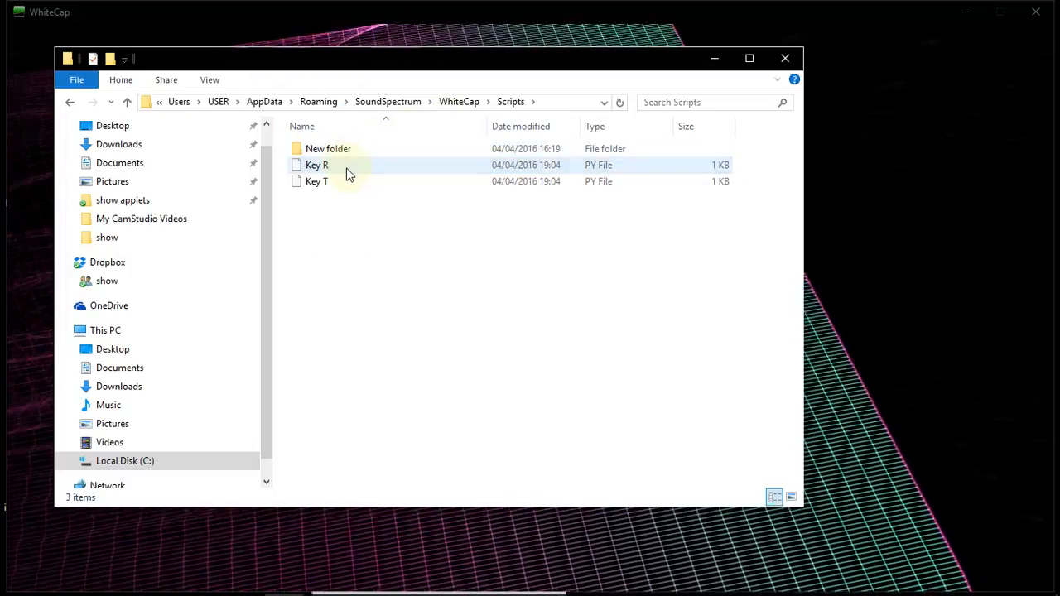
{"action": "left_click", "coordinate": [348, 172]}
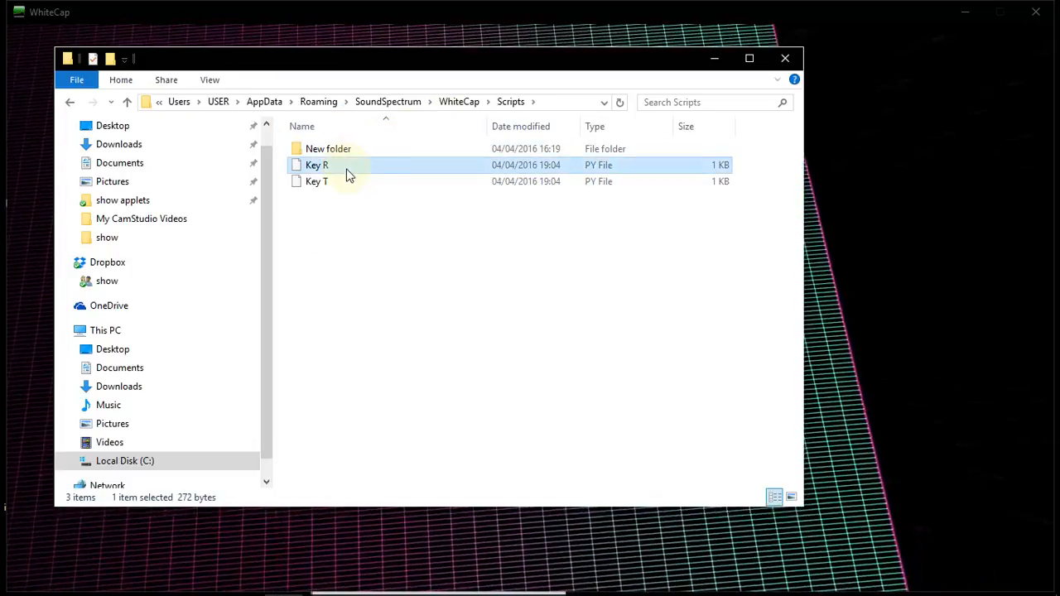
{"action": "key", "text": "ctrl+v"}
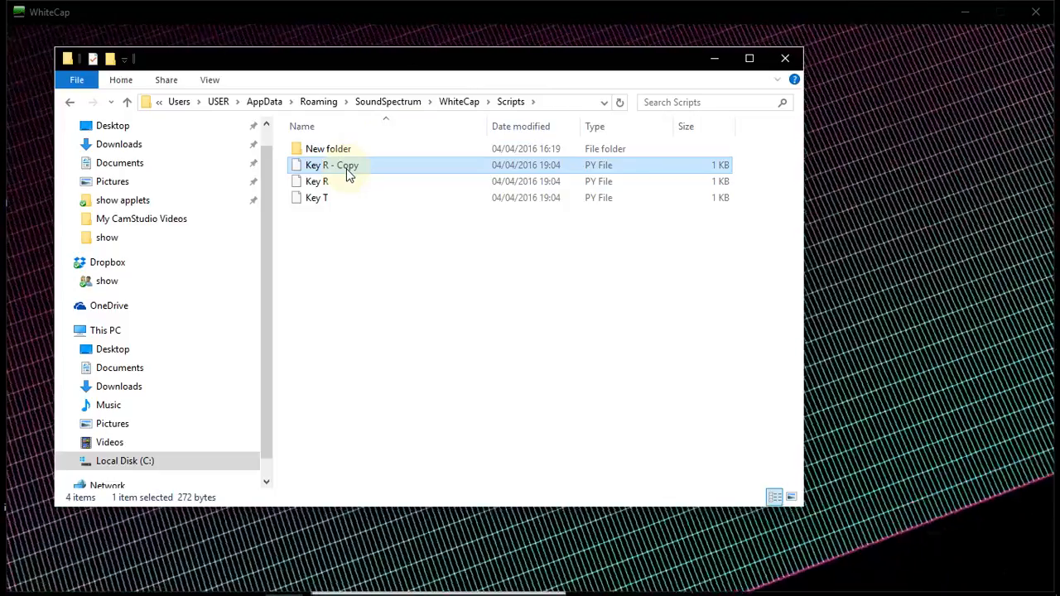
Rename the copied Key R script file Key E
{"action": "double_click", "coordinate": [331, 169]}
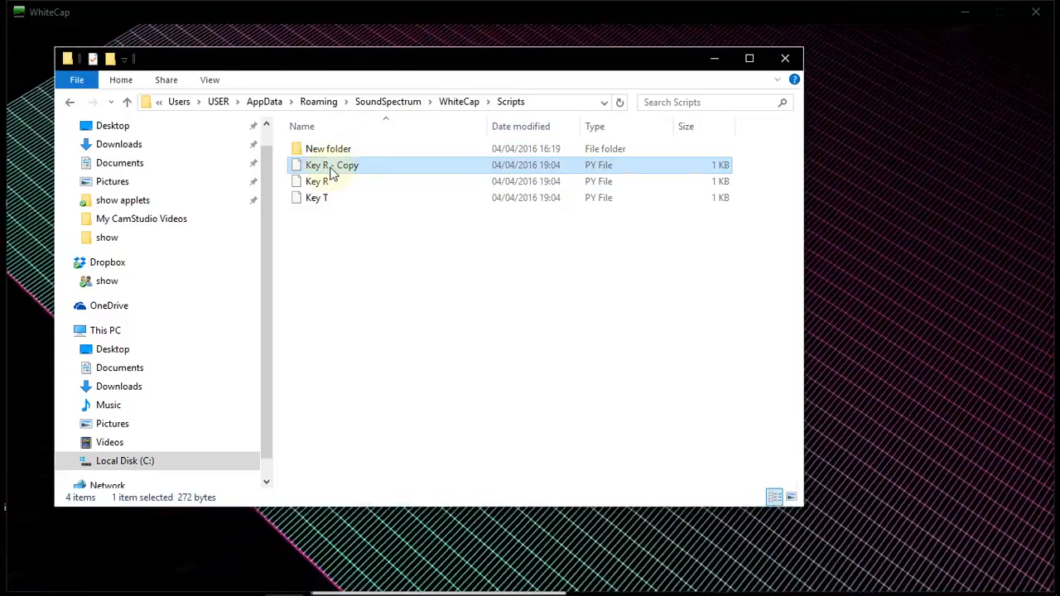
{"action": "left_click", "coordinate": [536, 38]}
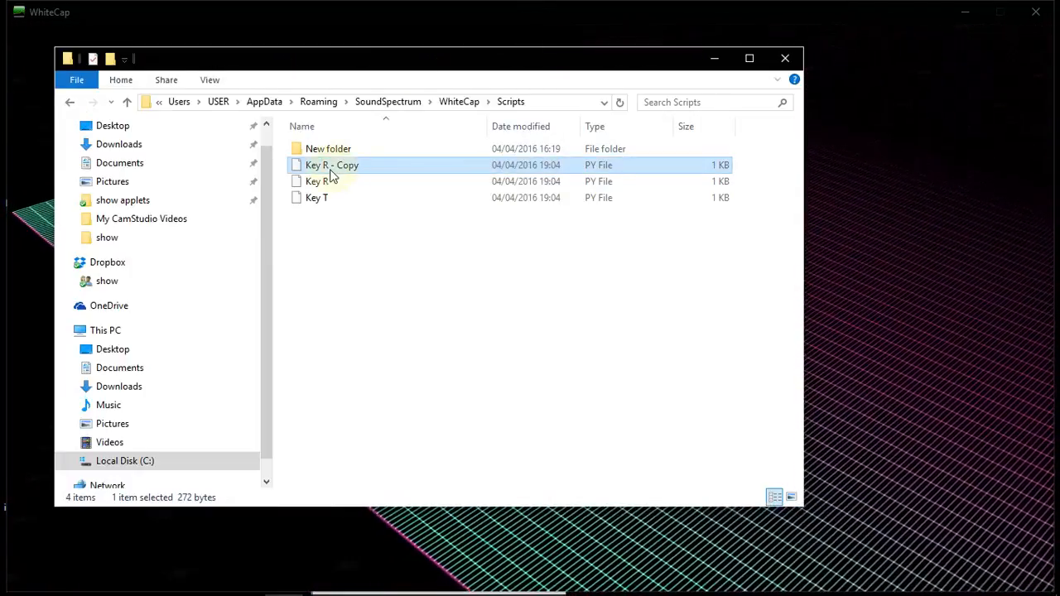
{"action": "left_click_drag", "start_coordinate": [322, 166], "coordinate": [416, 165]}
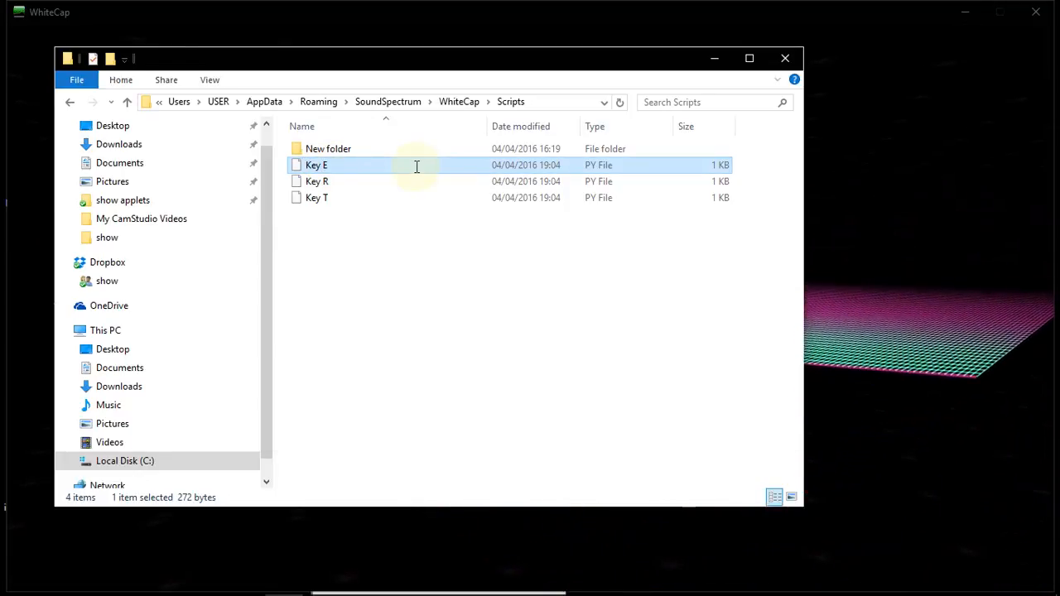
Open the Key E script and delete its Background, WaveShape and ColorScheme StartConfig lines
{"action": "double_click", "coordinate": [417, 165]}
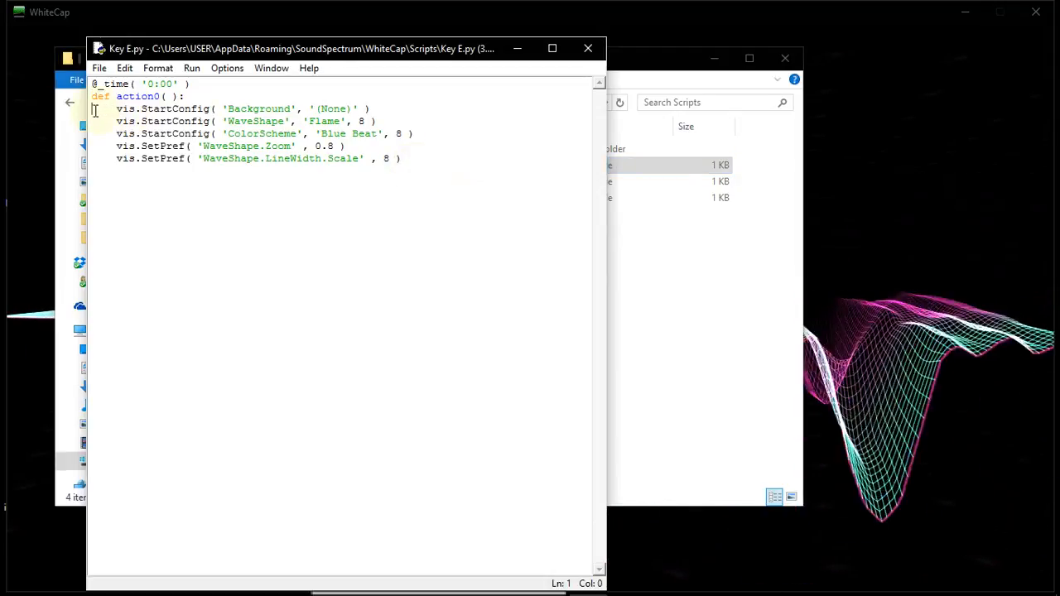
{"action": "left_click_drag", "start_coordinate": [94, 108], "coordinate": [313, 120]}
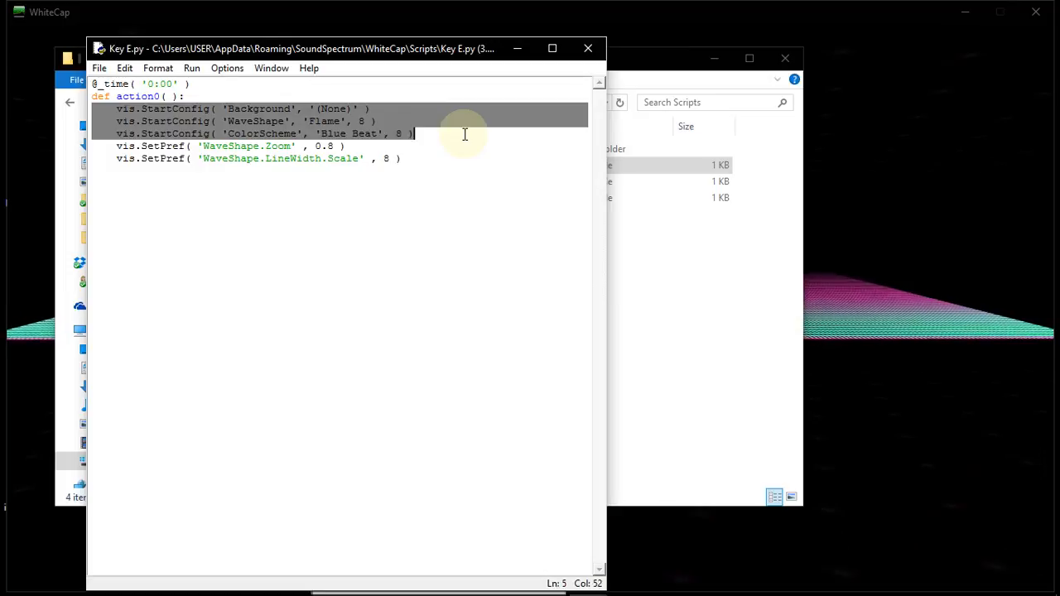
{"action": "key", "text": "BackSpace"}
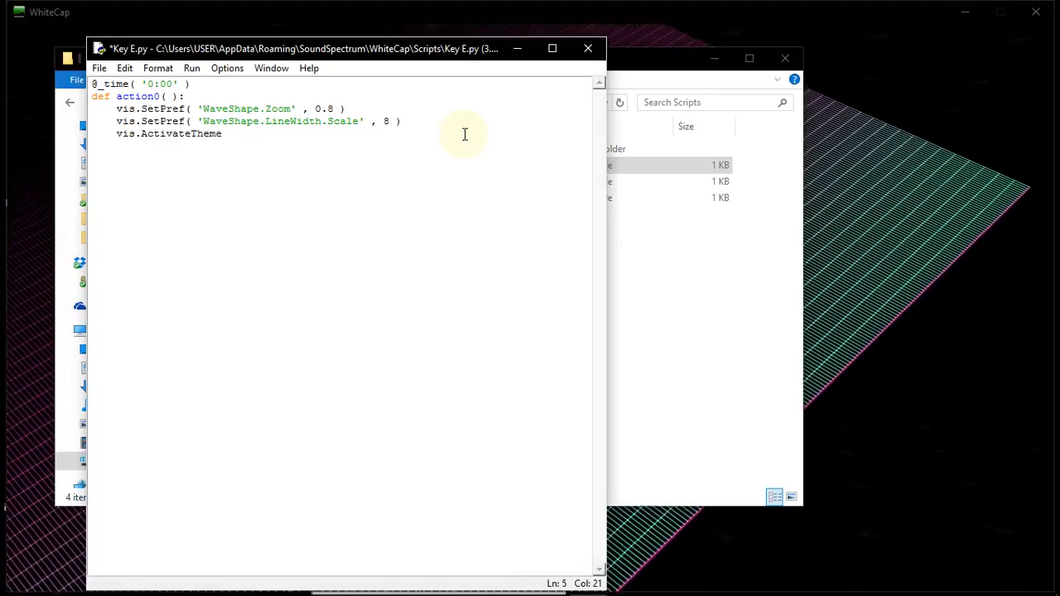
Add vis.ActivateTheme( '(Tutorial)' ) to Key E's action, set WaveShape.LineWidth.Scale to 1, and save and close the script
{"action": "type", "text": "( "}
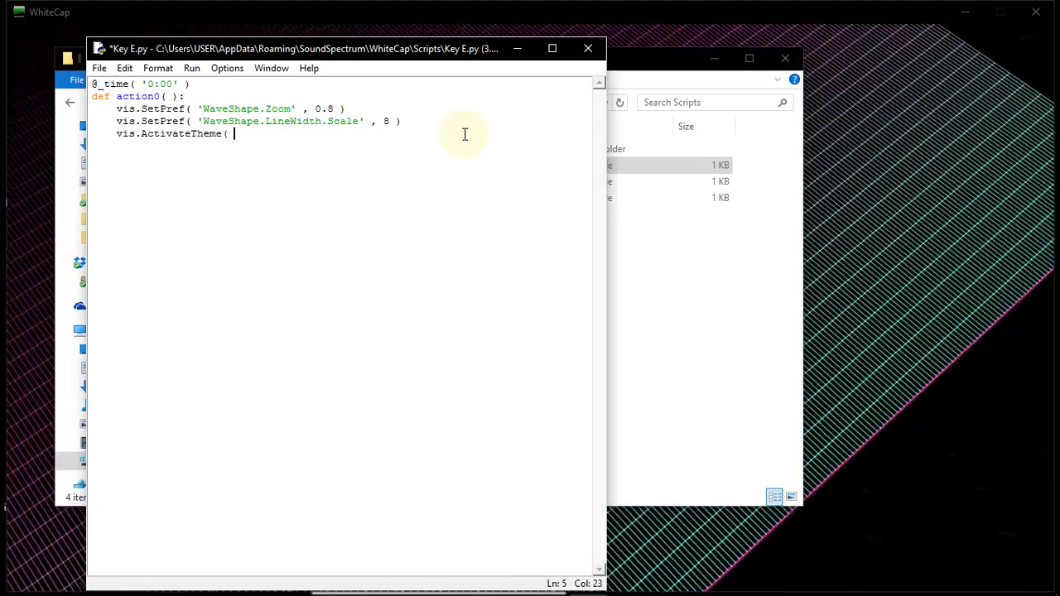
{"action": "type", "text": "'(Tutorial"}
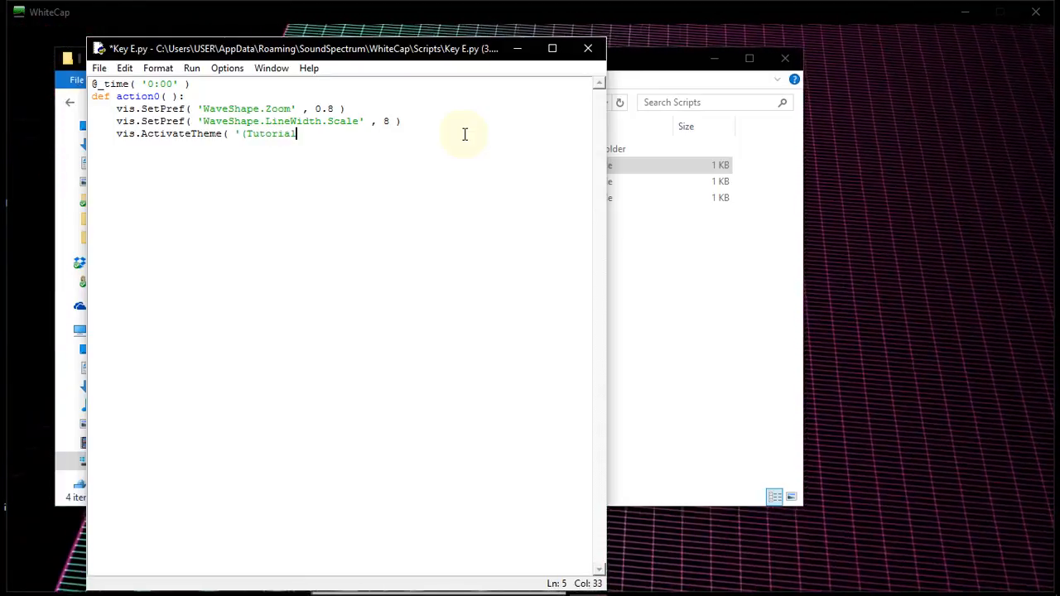
{"action": "type", "text": ")"}
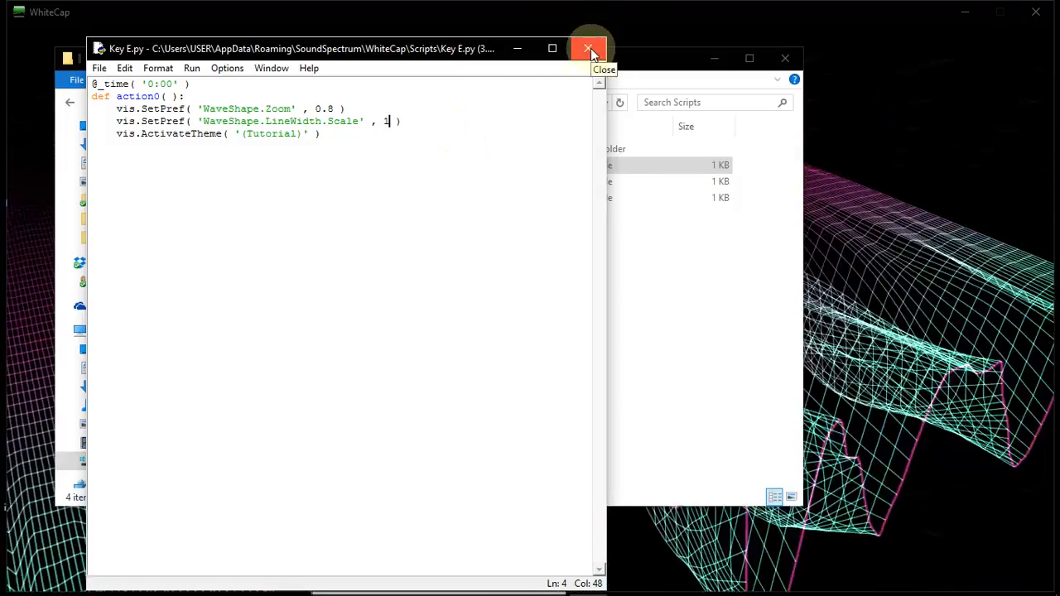
{"action": "left_click", "coordinate": [590, 48]}
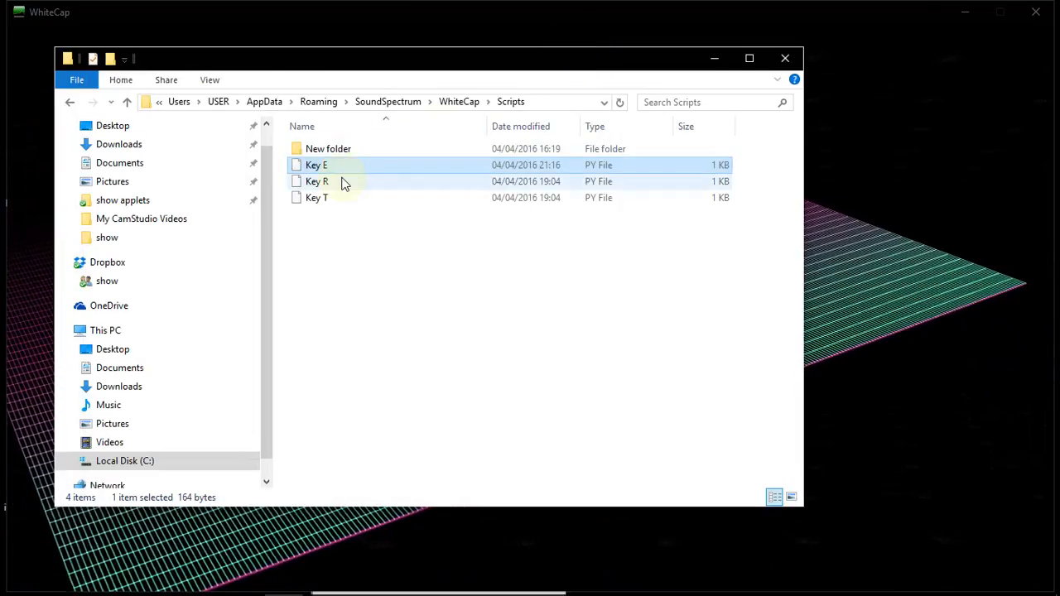
In WhiteCap's Preferences (Standalone) file, set Slideshow.EnableOnStartup to 1 for both ColorScheme and WaveShape, and save and close it
{"action": "key", "text": "alt+Up"}
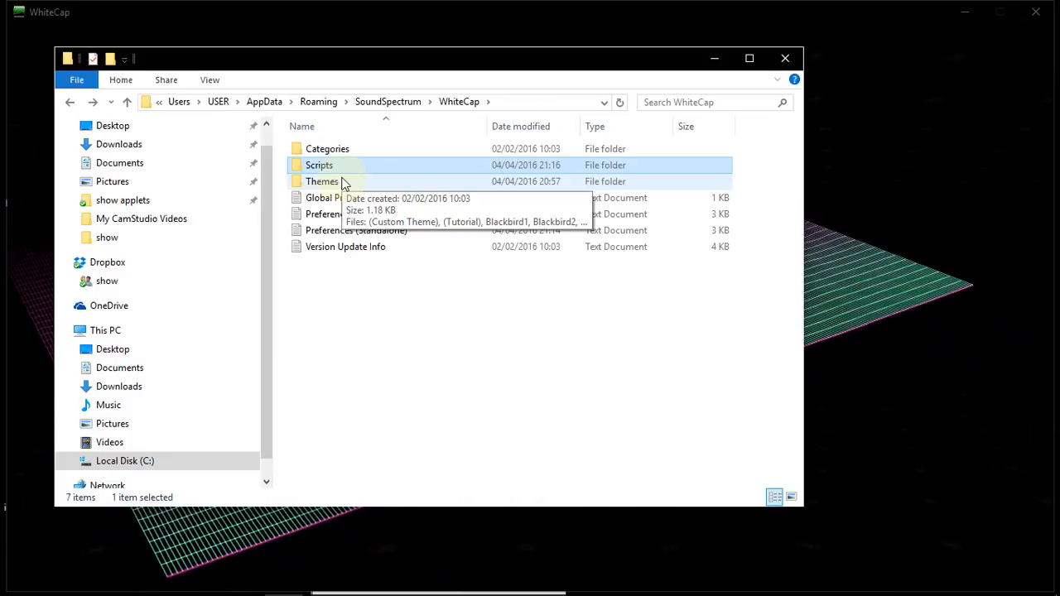
{"action": "double_click", "coordinate": [340, 234]}
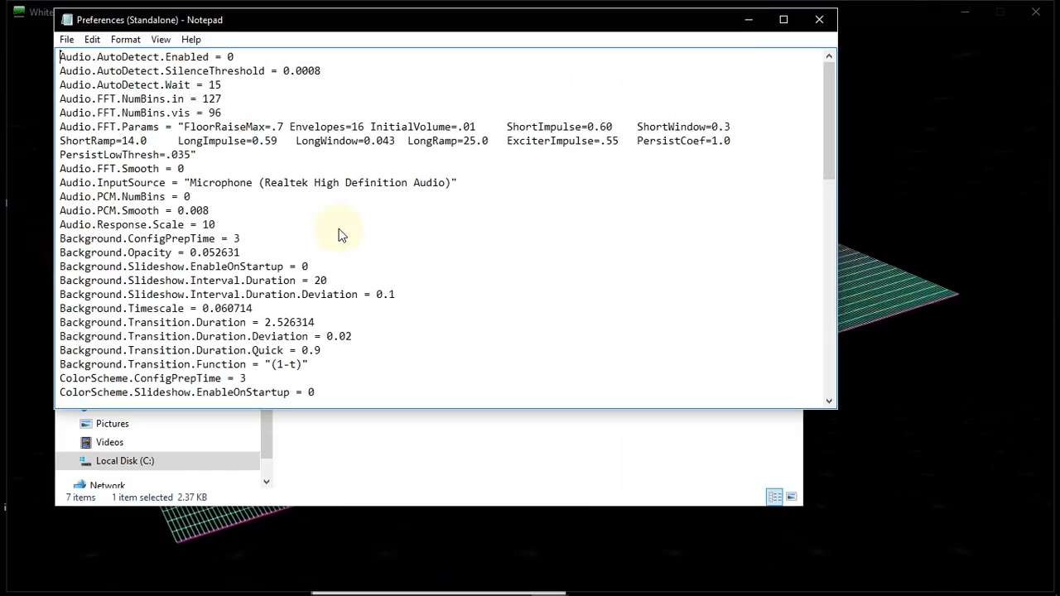
{"action": "left_click", "coordinate": [782, 20]}
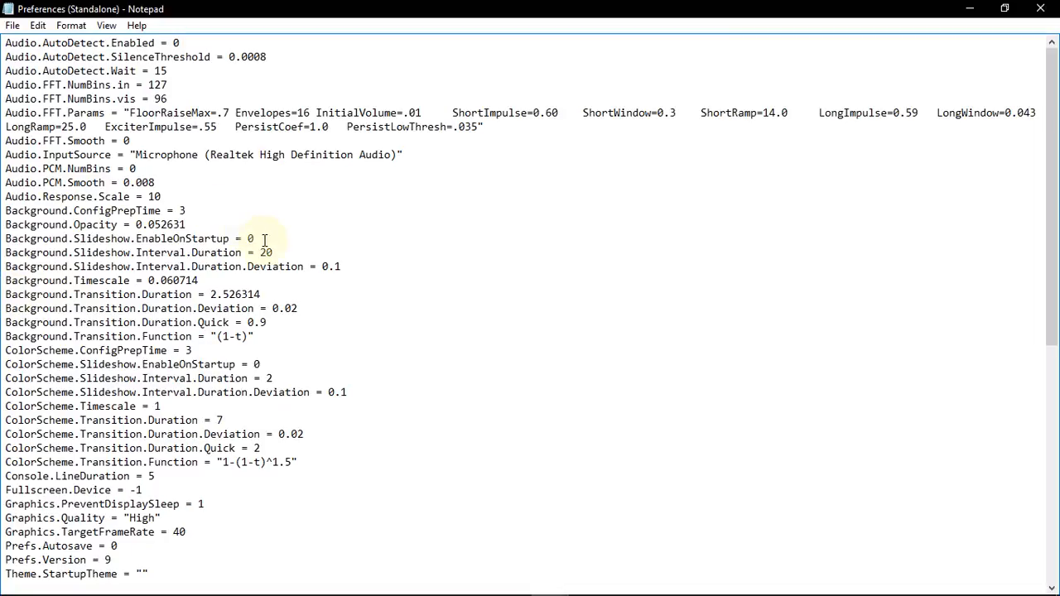
{"action": "scroll", "coordinate": [263, 239], "scroll_direction": "down", "scroll_amount": 5}
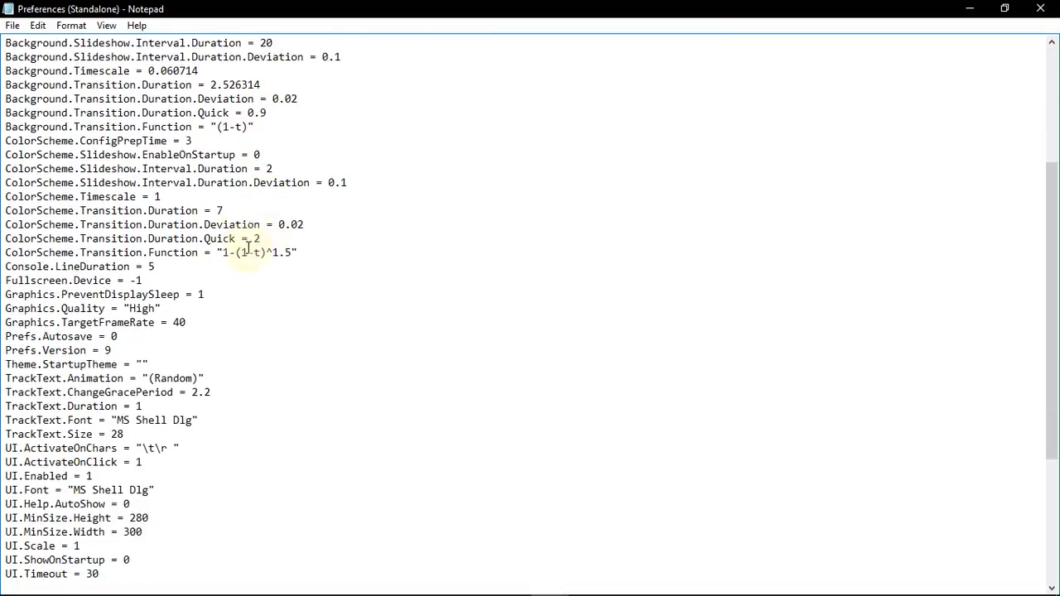
{"action": "scroll", "coordinate": [187, 404], "scroll_direction": "up", "scroll_amount": 3}
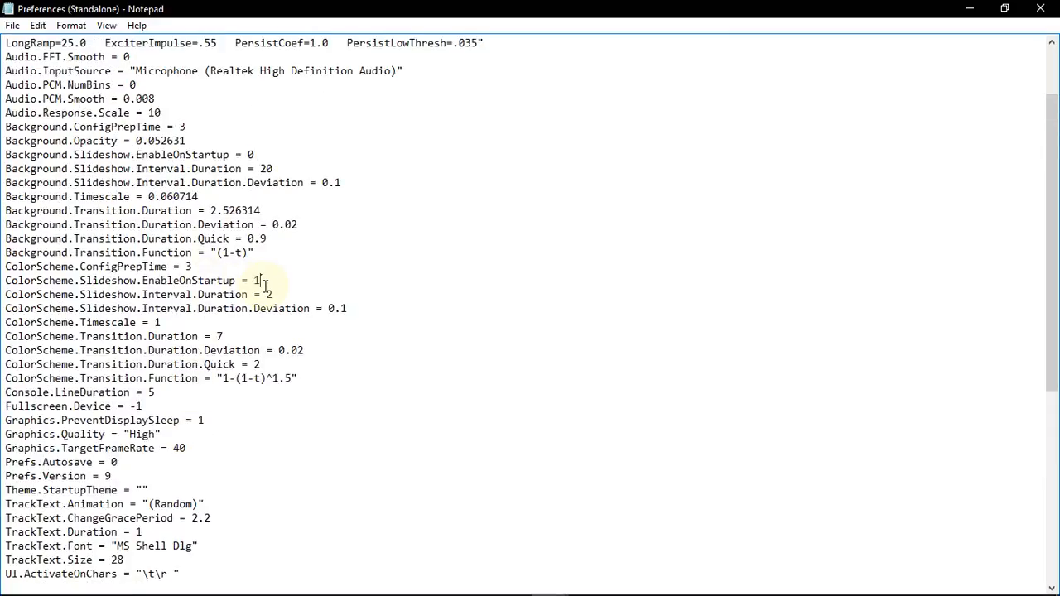
{"action": "scroll", "coordinate": [265, 286], "scroll_direction": "down", "scroll_amount": 6}
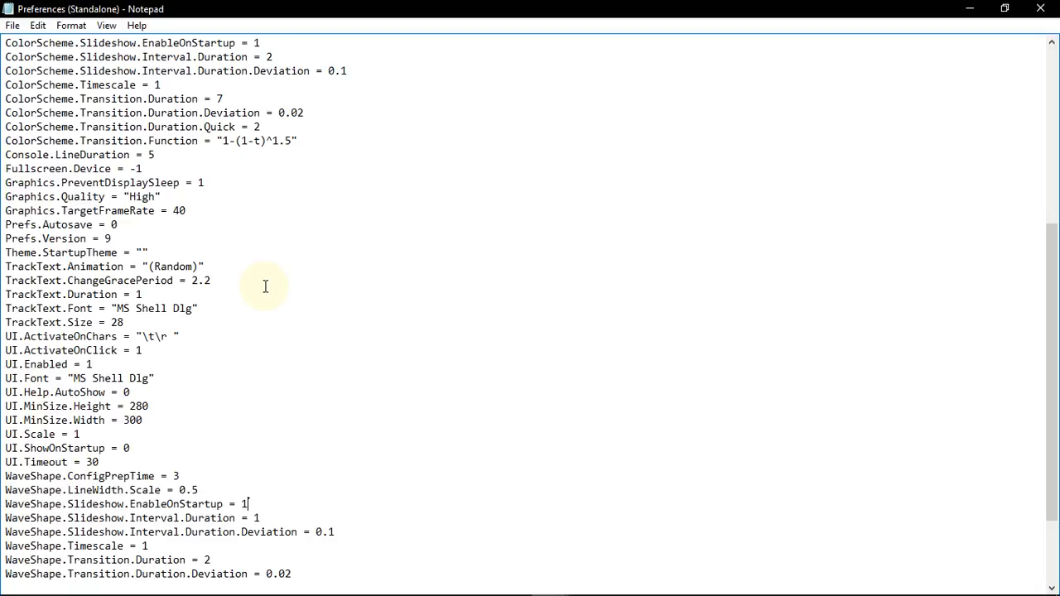
{"action": "left_click", "coordinate": [1044, 8]}
Close and relaunch WhiteCap, and extend its window to the top of the screen
{"action": "left_click", "coordinate": [1019, 52]}
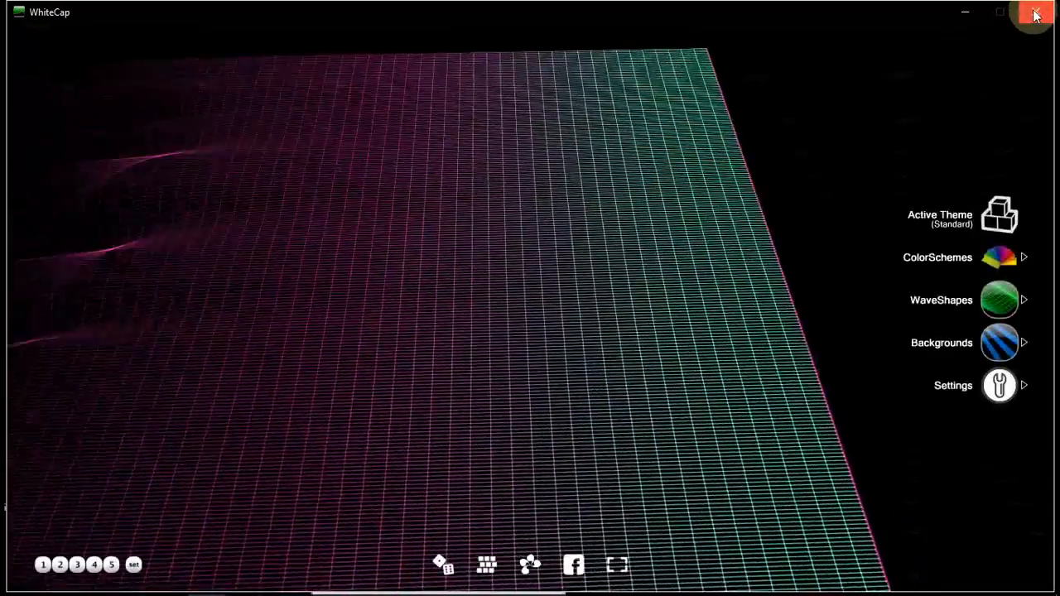
{"action": "left_click", "coordinate": [1035, 13]}
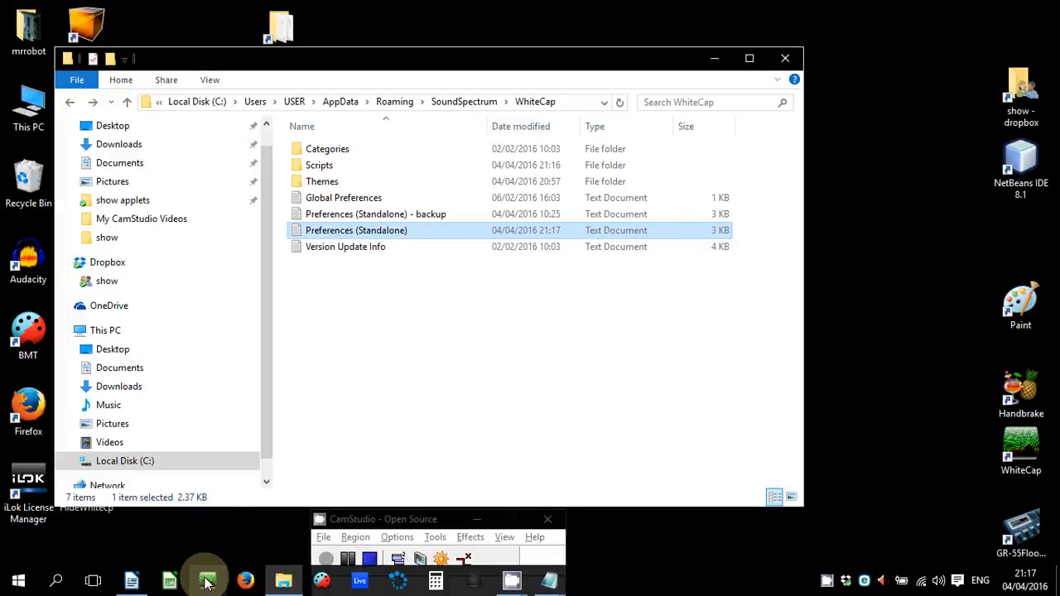
{"action": "left_click", "coordinate": [207, 583]}
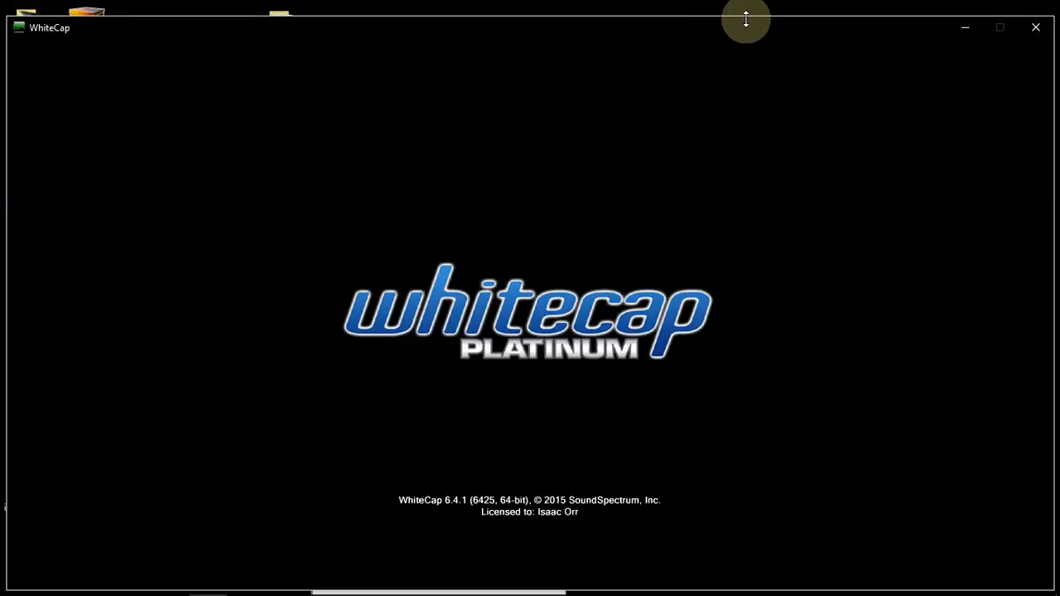
{"action": "left_click_drag", "start_coordinate": [747, 19], "coordinate": [744, 9]}
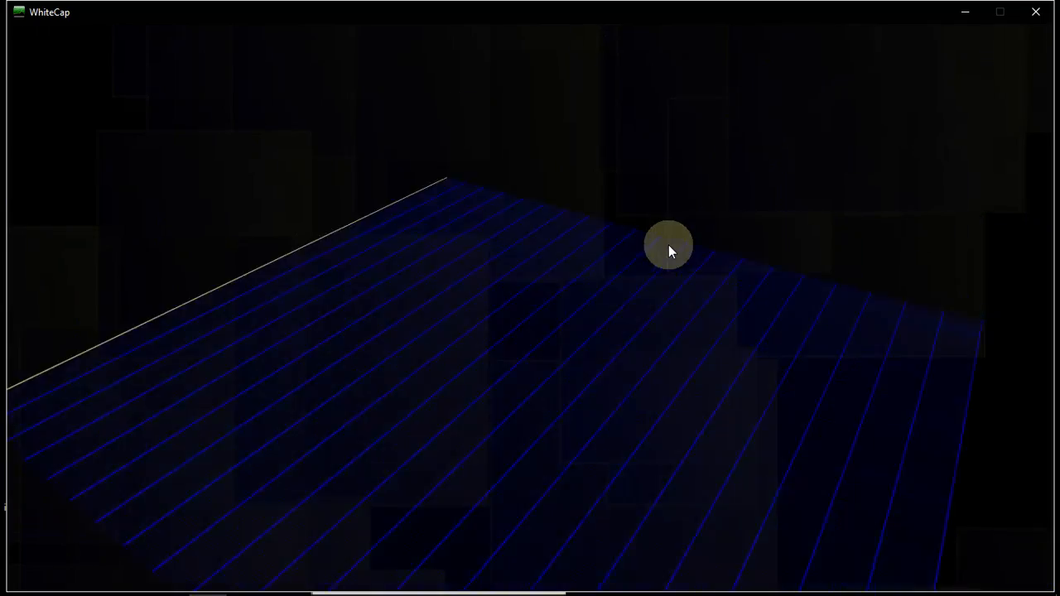
Review the list of active color schemes under the (Standard) theme
{"action": "mouse_move", "coordinate": [744, 286]}
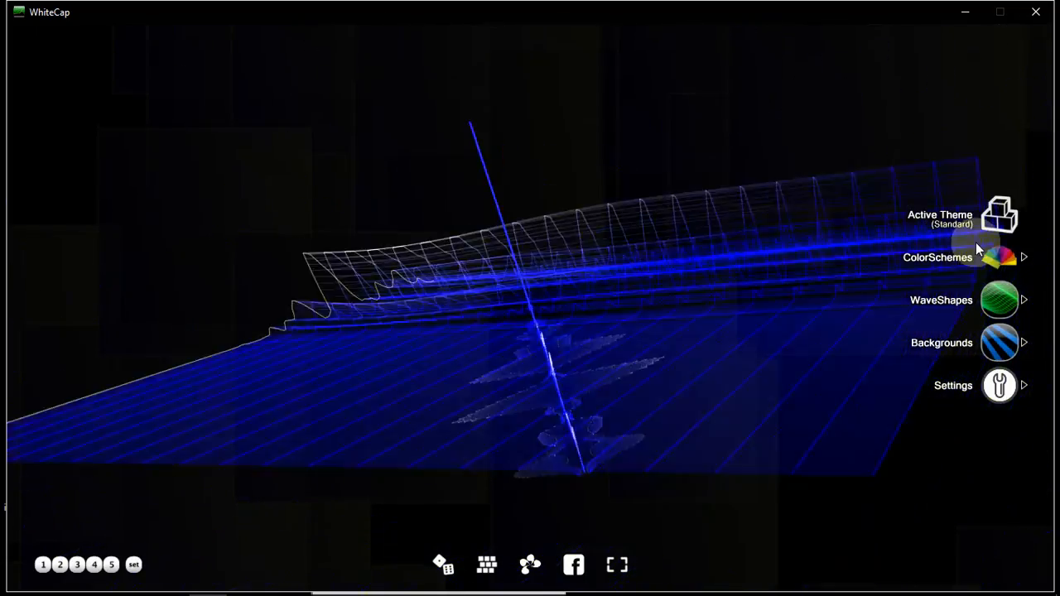
{"action": "left_click", "coordinate": [999, 257]}
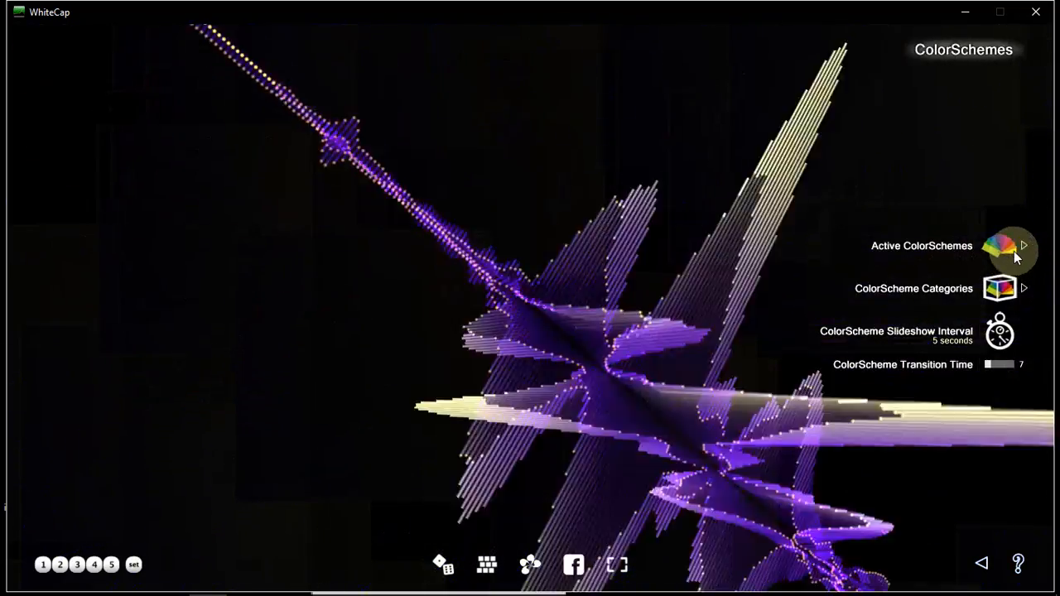
{"action": "left_click", "coordinate": [1014, 251]}
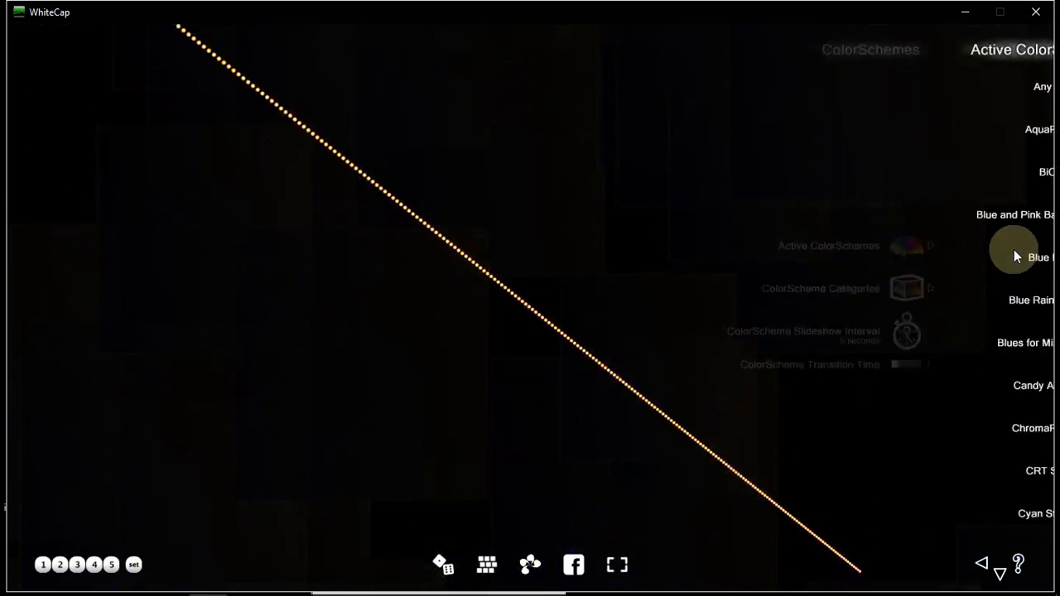
{"action": "scroll", "coordinate": [952, 302], "scroll_direction": "down", "scroll_amount": 5}
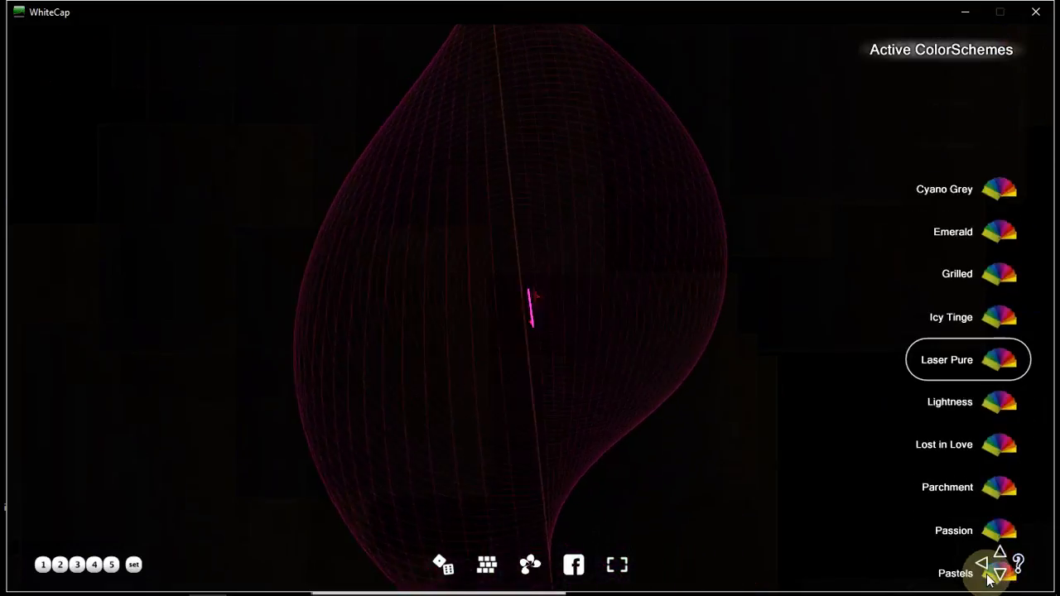
{"action": "left_click", "coordinate": [981, 565]}
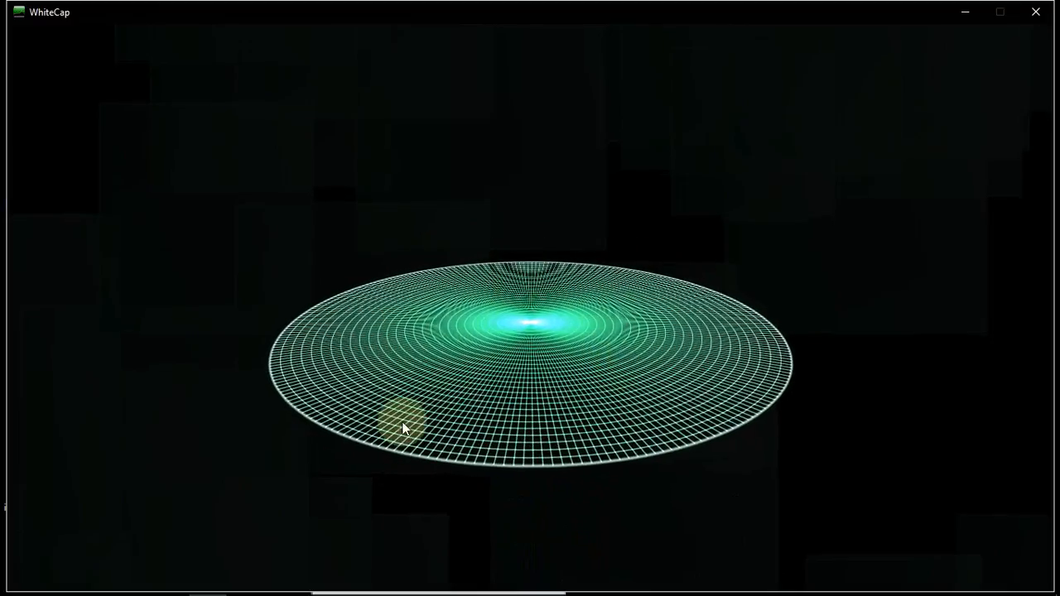
Check which wave shapes are active with the Key E script's theme, and return to the main options
{"action": "mouse_move", "coordinate": [997, 308]}
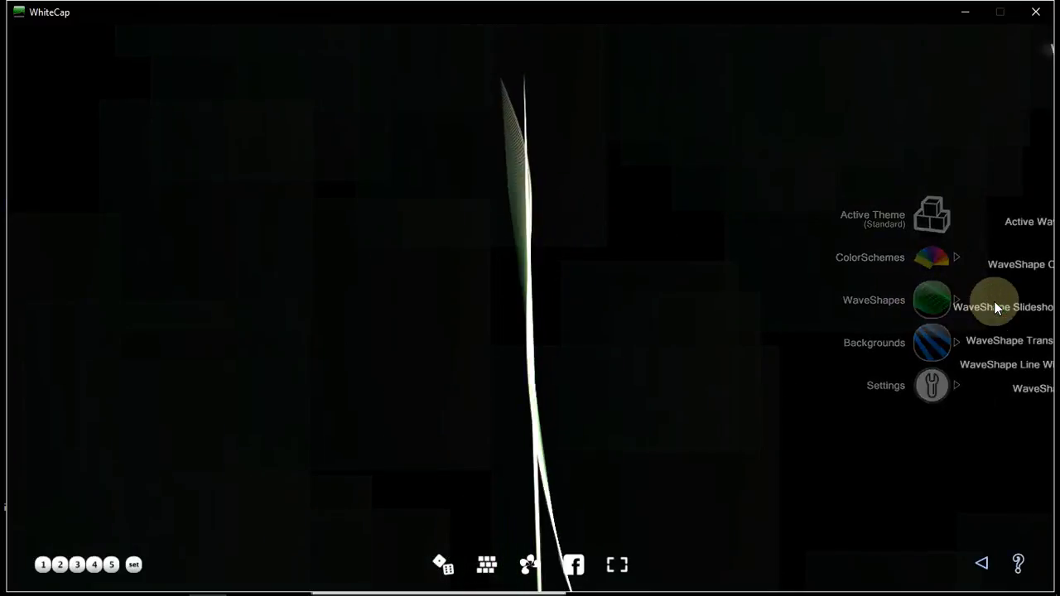
{"action": "left_click", "coordinate": [1000, 233]}
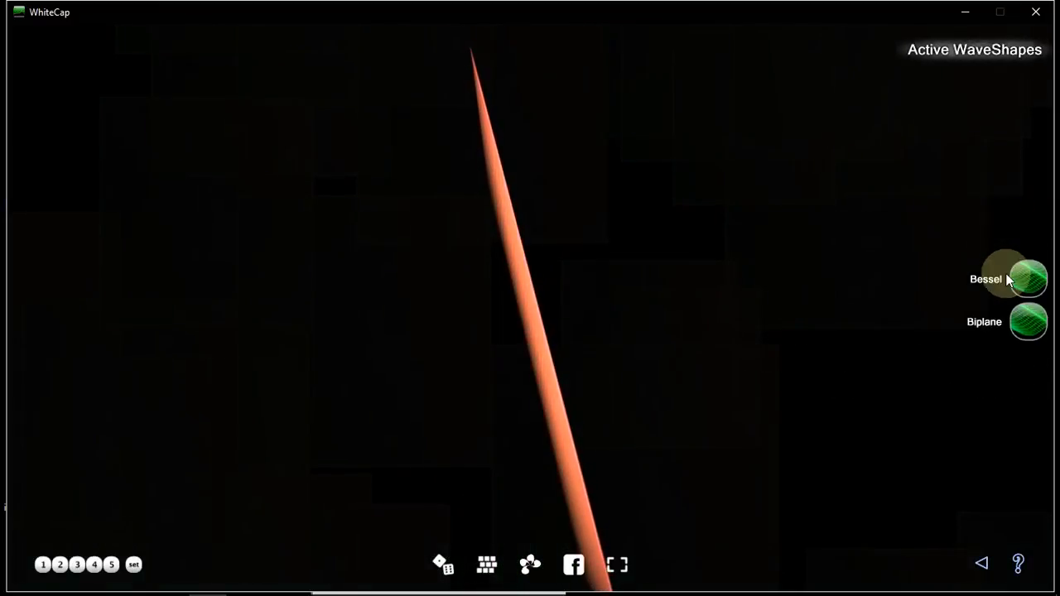
{"action": "left_click", "coordinate": [984, 567]}
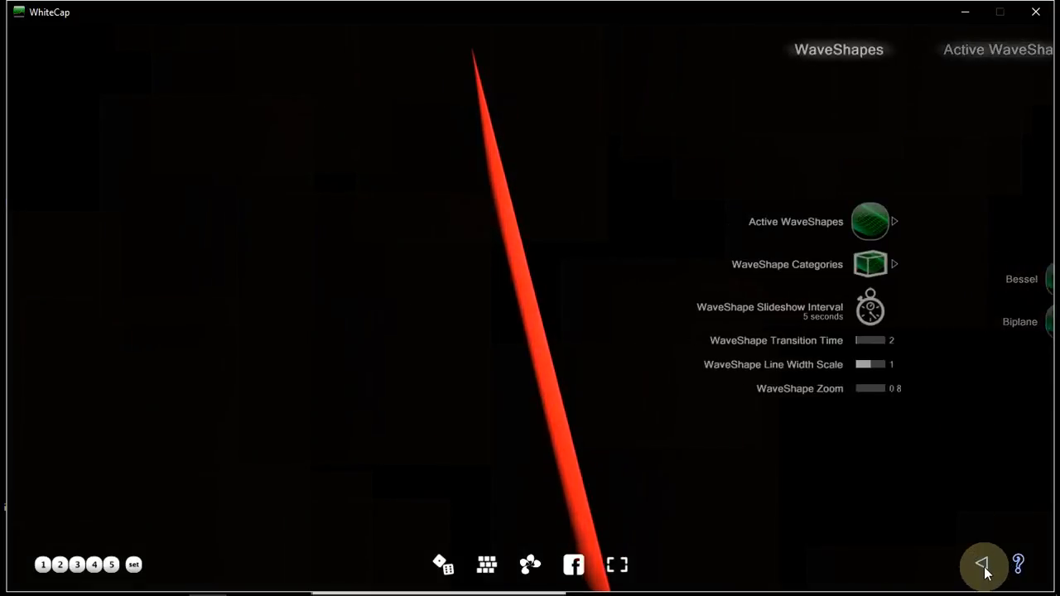
{"action": "left_click", "coordinate": [984, 566]}
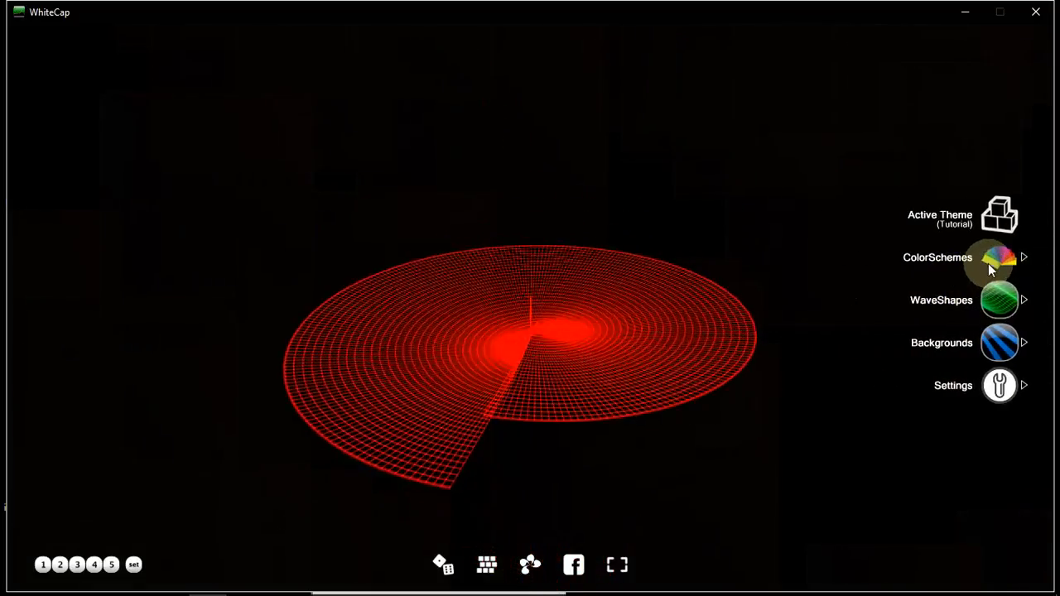
Check which color schemes are active under the (Tutorial) theme
{"action": "left_click", "coordinate": [989, 261]}
{"action": "left_click", "coordinate": [1000, 247]}
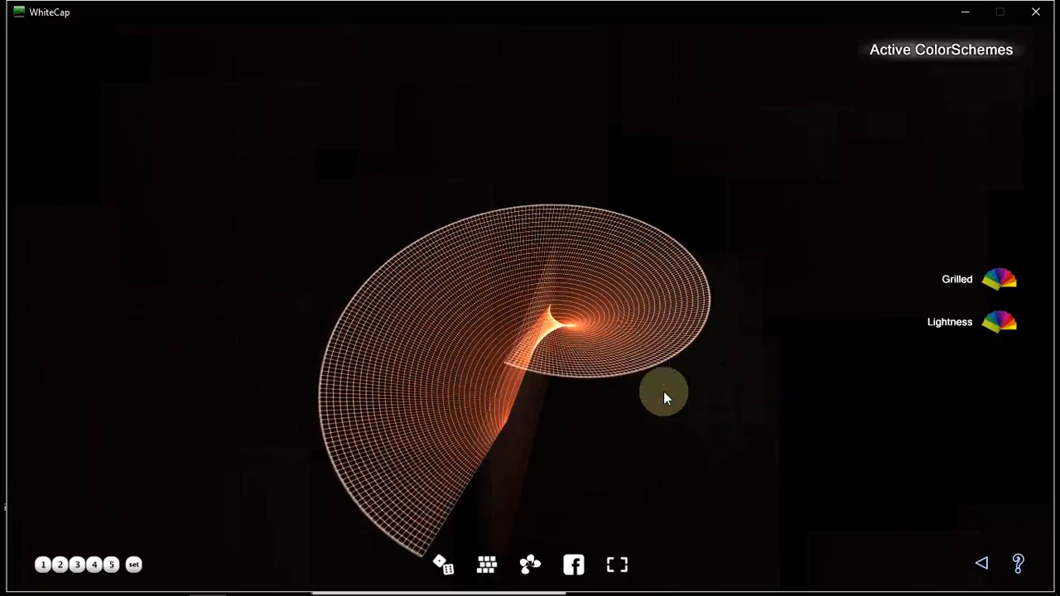
{"action": "left_click", "coordinate": [980, 565]}
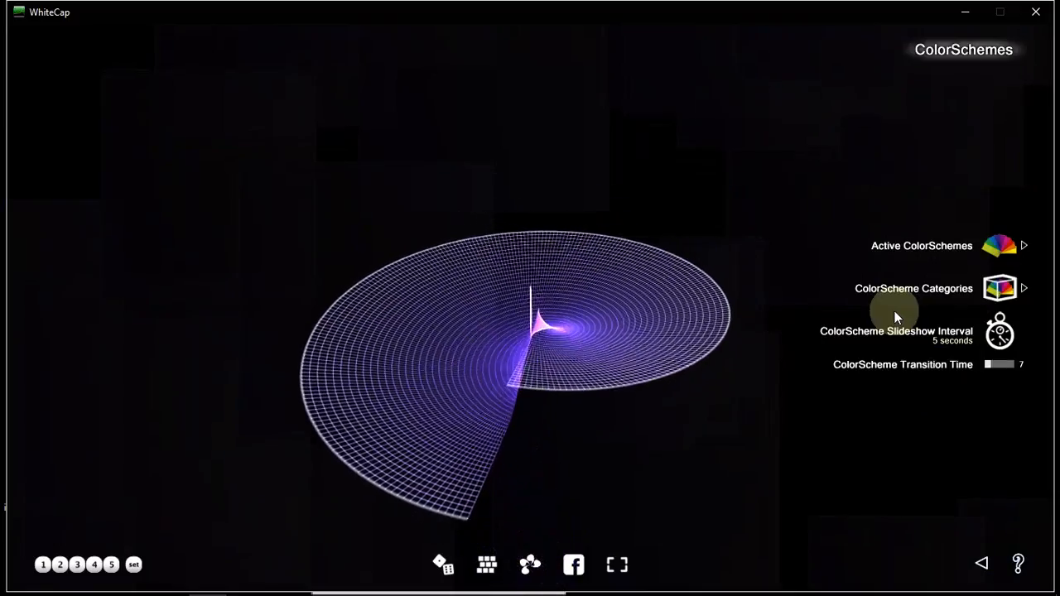
Return to WhiteCap's Scripts folder and open the Key E script for review
{"action": "mouse_move", "coordinate": [371, 590]}
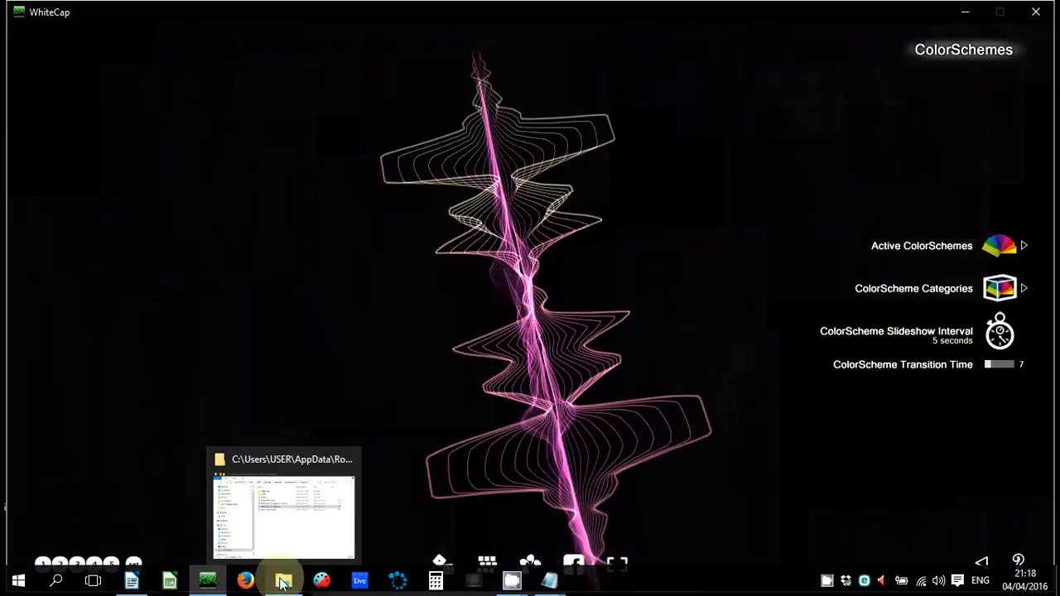
{"action": "left_click", "coordinate": [282, 583]}
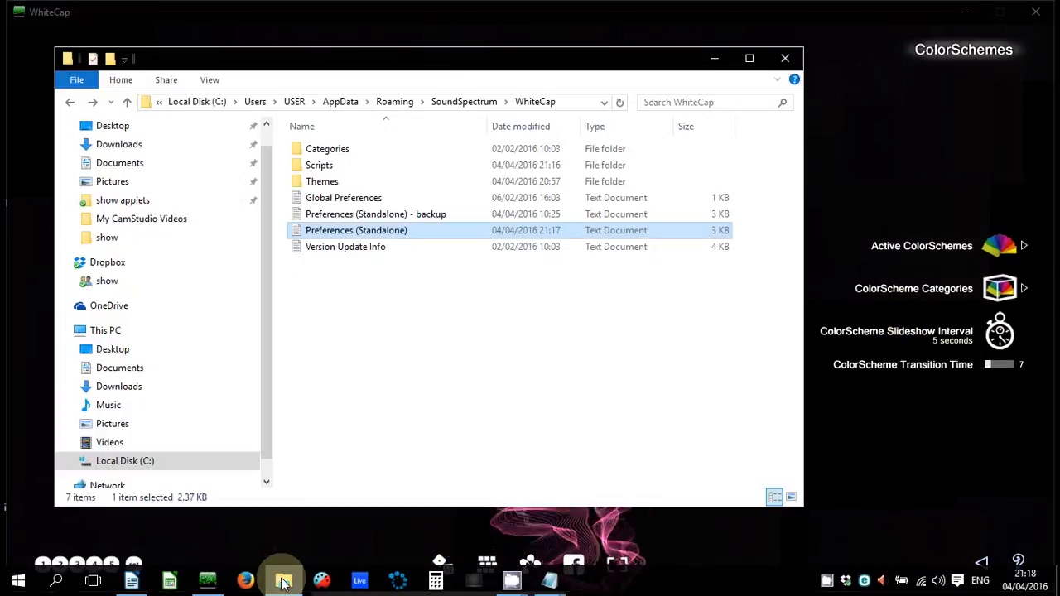
{"action": "double_click", "coordinate": [352, 170]}
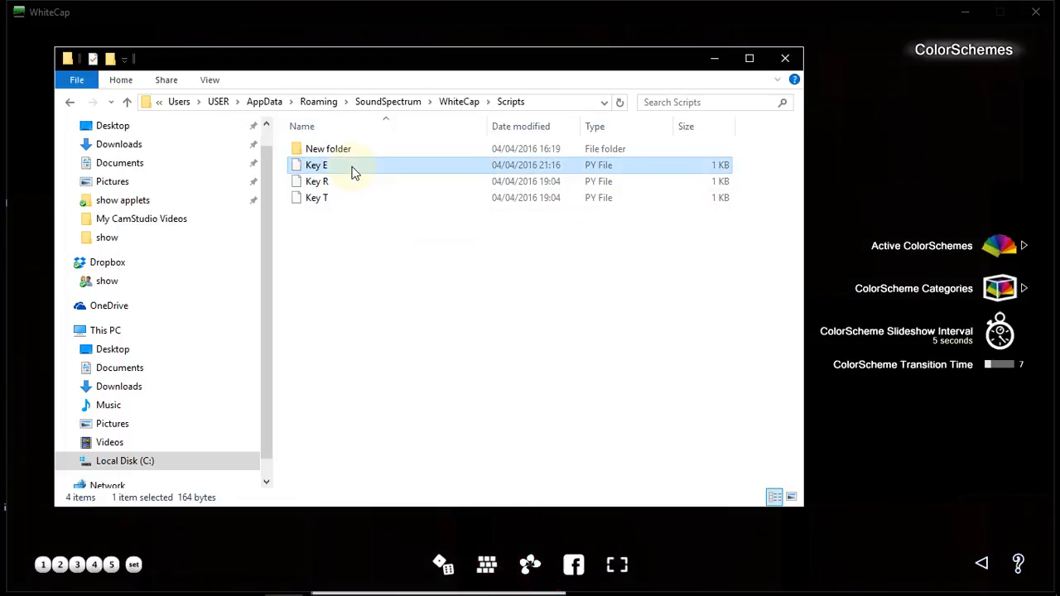
{"action": "double_click", "coordinate": [352, 171]}
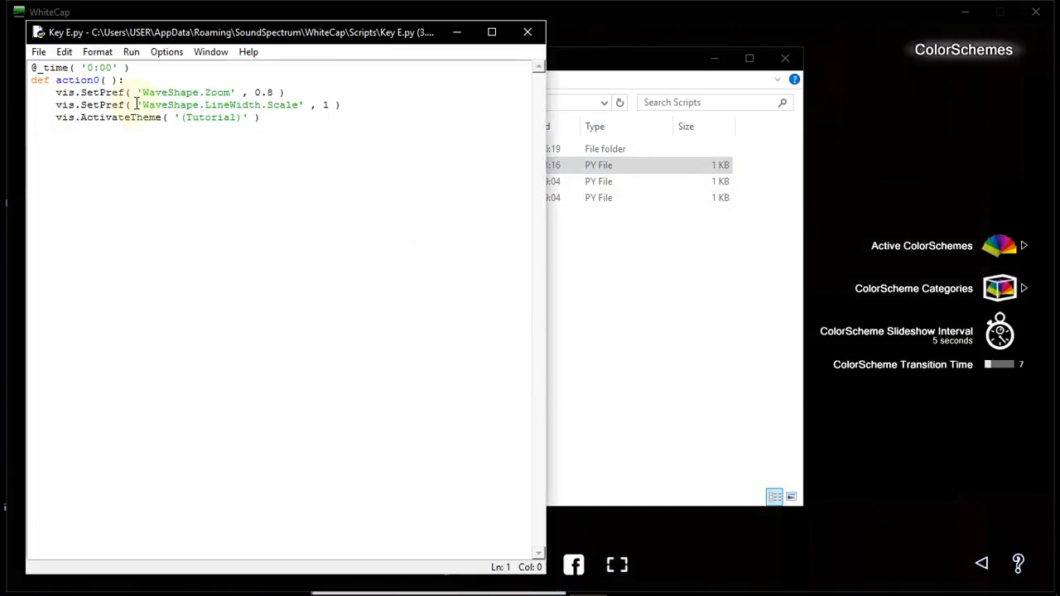
Review the slideshow settings in the open Preferences (Standalone) file, and close the preferences, Scripts folder and Key E script
{"action": "mouse_move", "coordinate": [306, 595]}
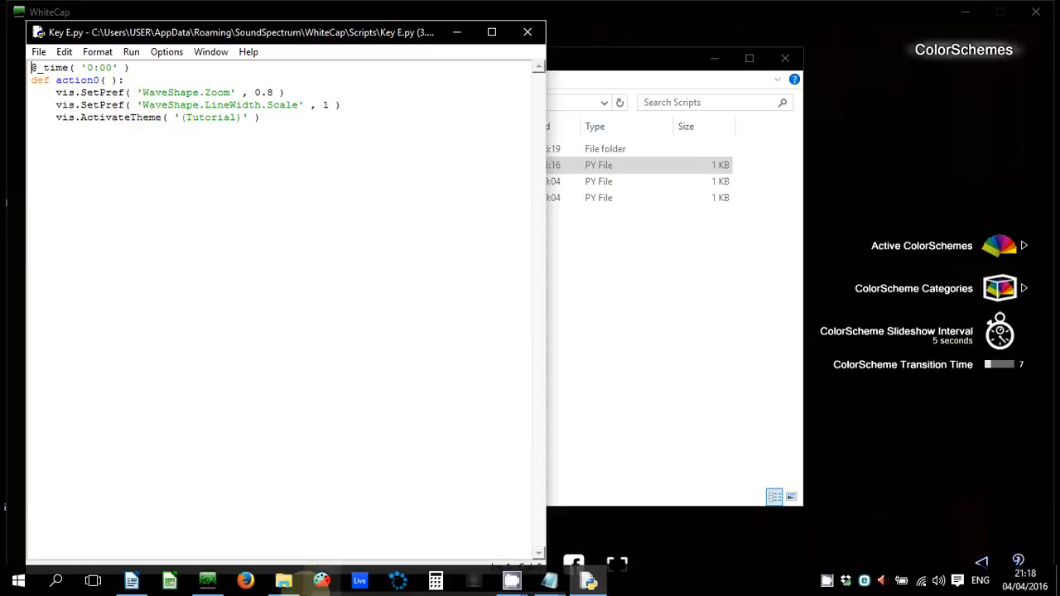
{"action": "left_click", "coordinate": [285, 581]}
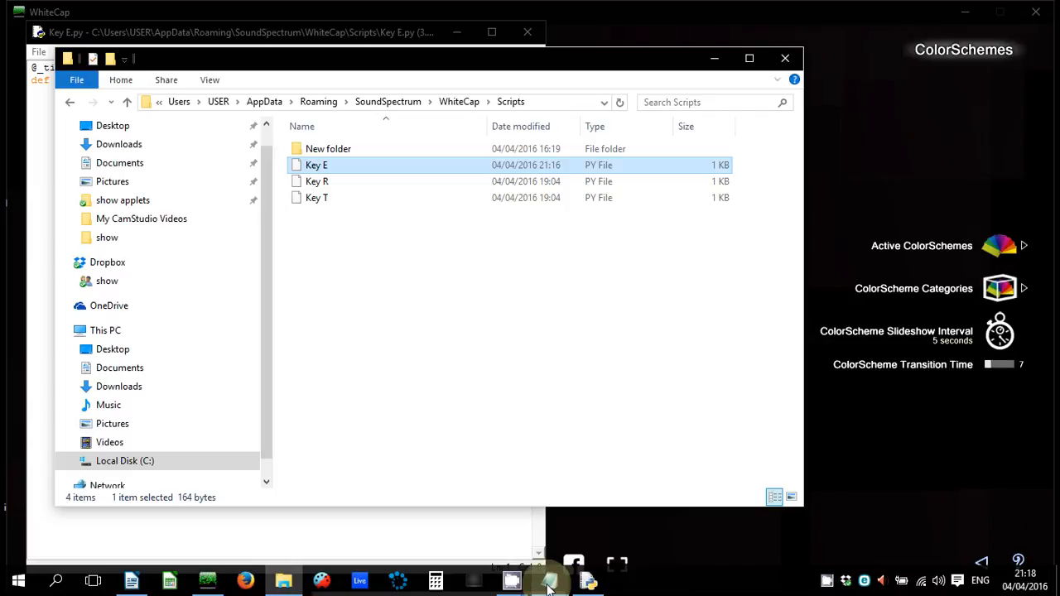
{"action": "left_click", "coordinate": [550, 587]}
{"action": "left_click", "coordinate": [499, 541]}
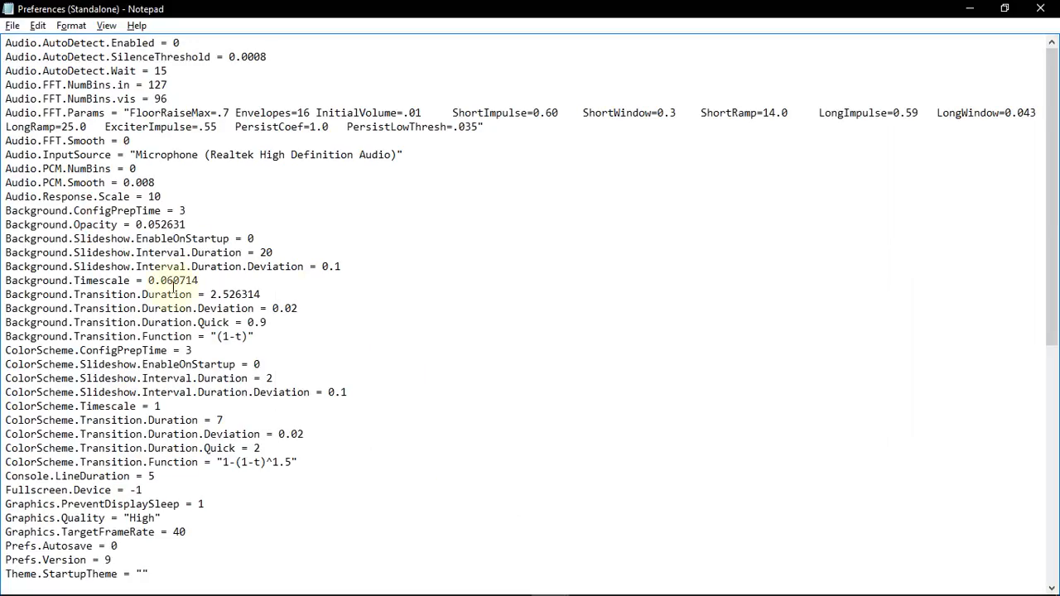
{"action": "scroll", "coordinate": [173, 286], "scroll_direction": "down", "scroll_amount": 2}
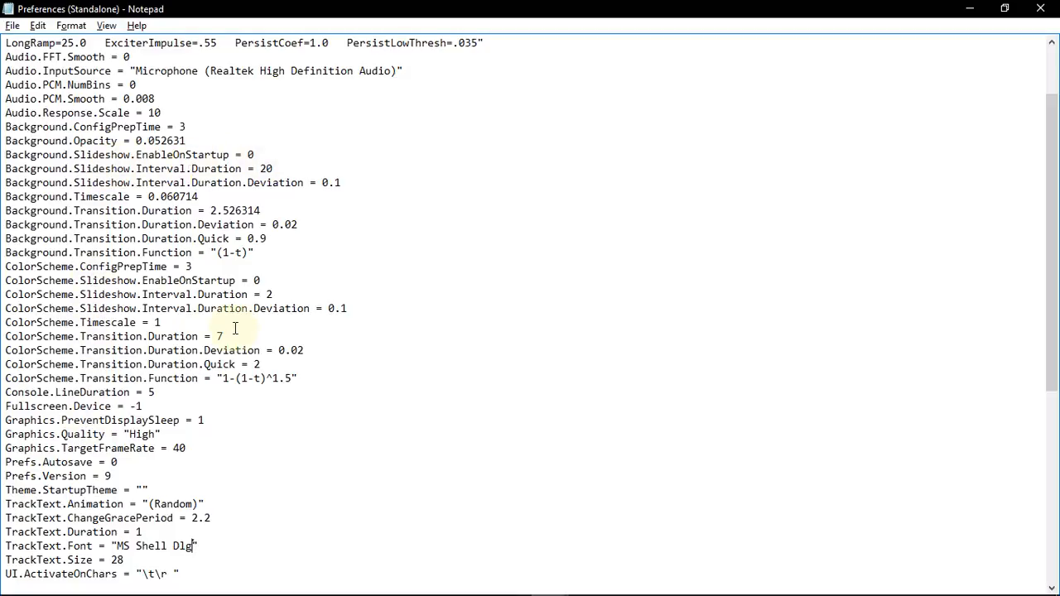
{"action": "left_click", "coordinate": [1042, 8]}
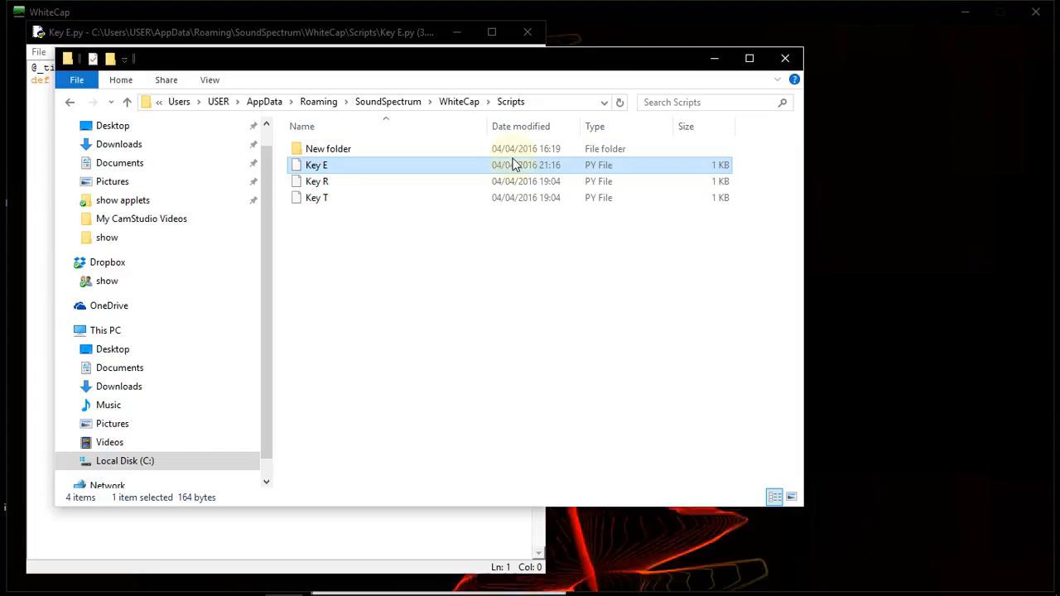
{"action": "left_click", "coordinate": [785, 60]}
{"action": "left_click", "coordinate": [528, 31]}
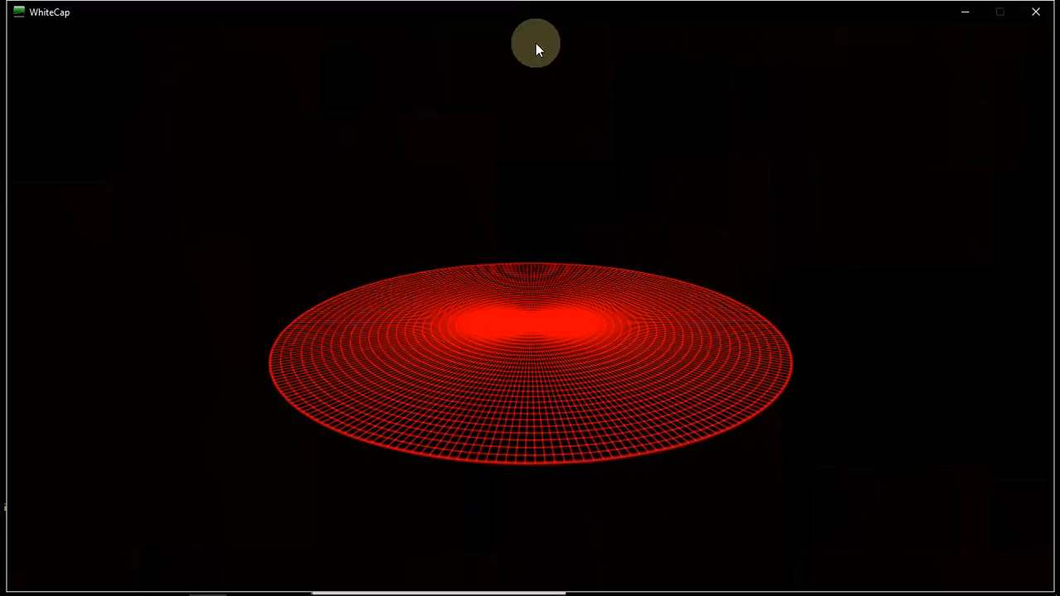